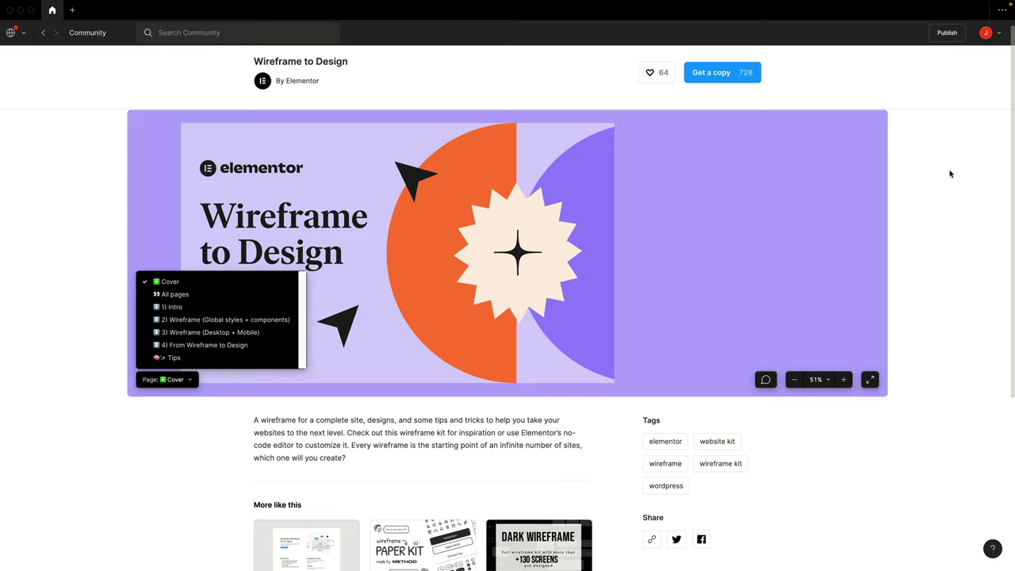
scroll(950, 173, "down", 4)
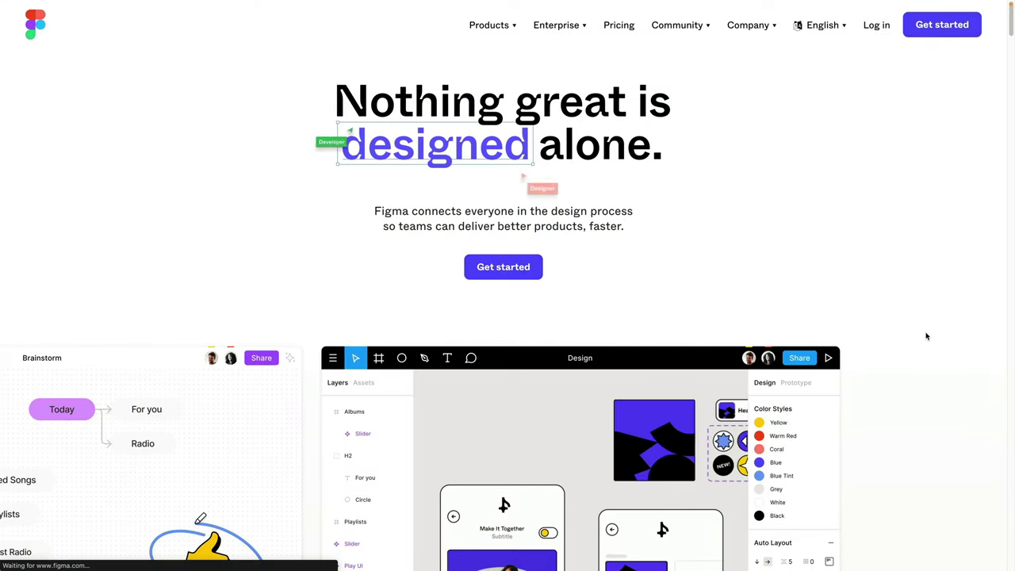
Scroll down and back up through the page before switching to Figma
scroll(926, 336, "down", 2)
scroll(926, 337, "down", 2)
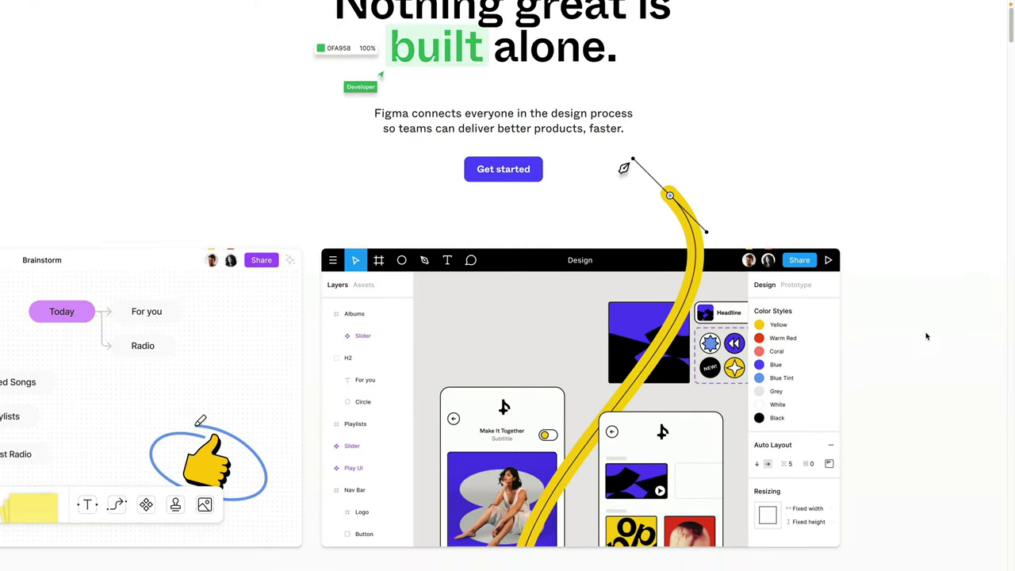
scroll(927, 336, "down", 6)
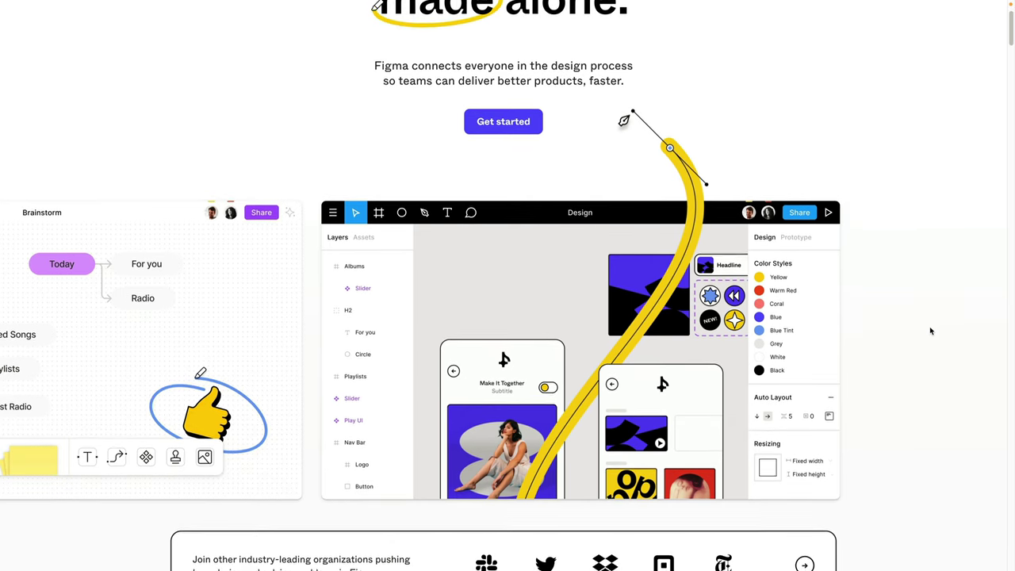
scroll(931, 330, "down", 4)
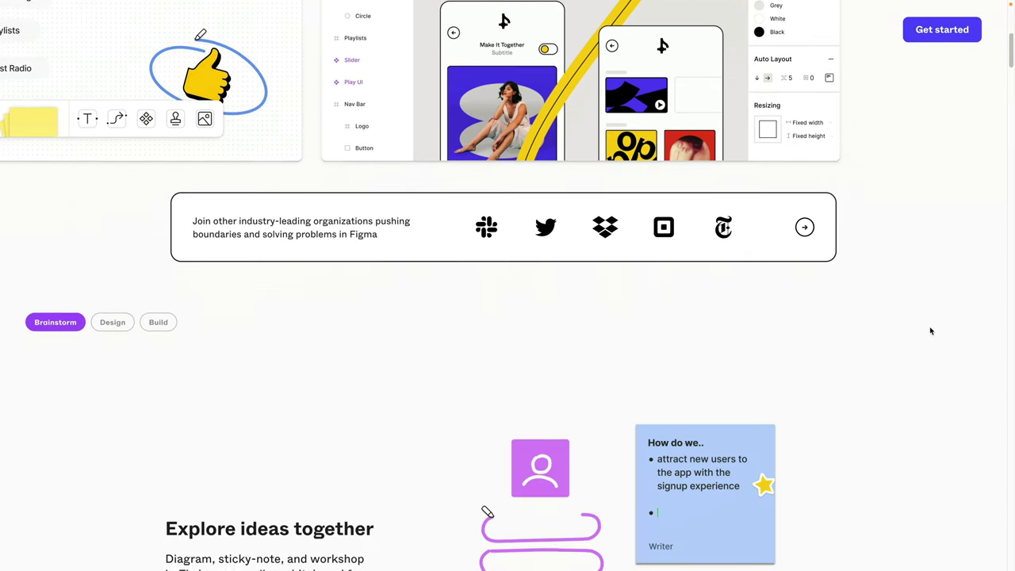
scroll(932, 330, "down", 3)
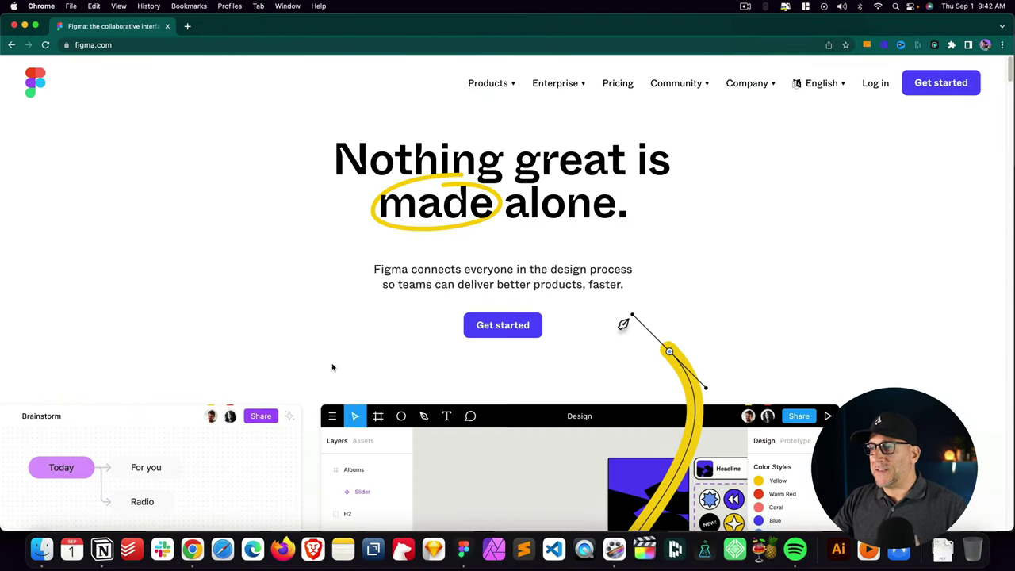
scroll(363, 279, "down", 10)
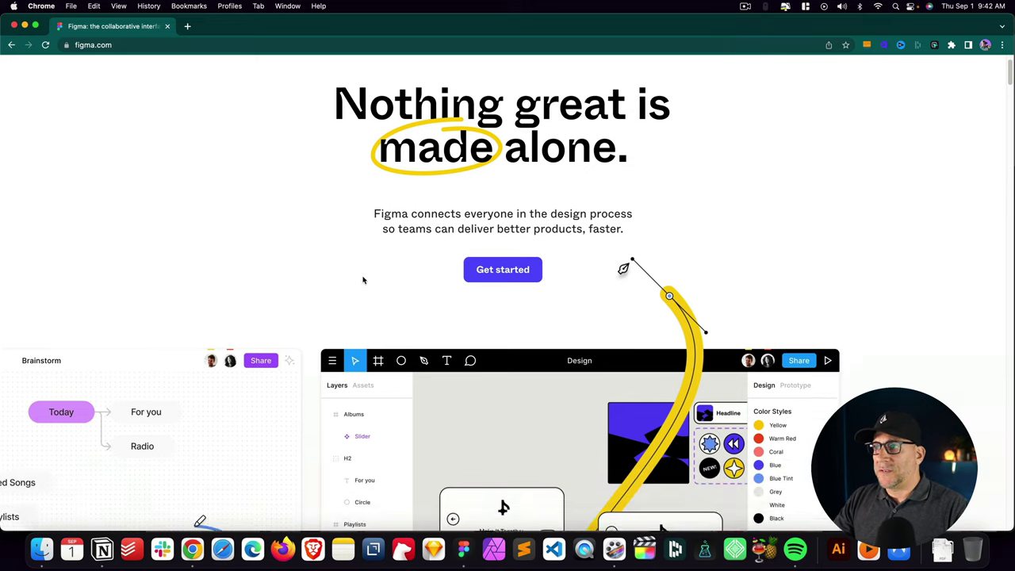
scroll(363, 279, "down", 5)
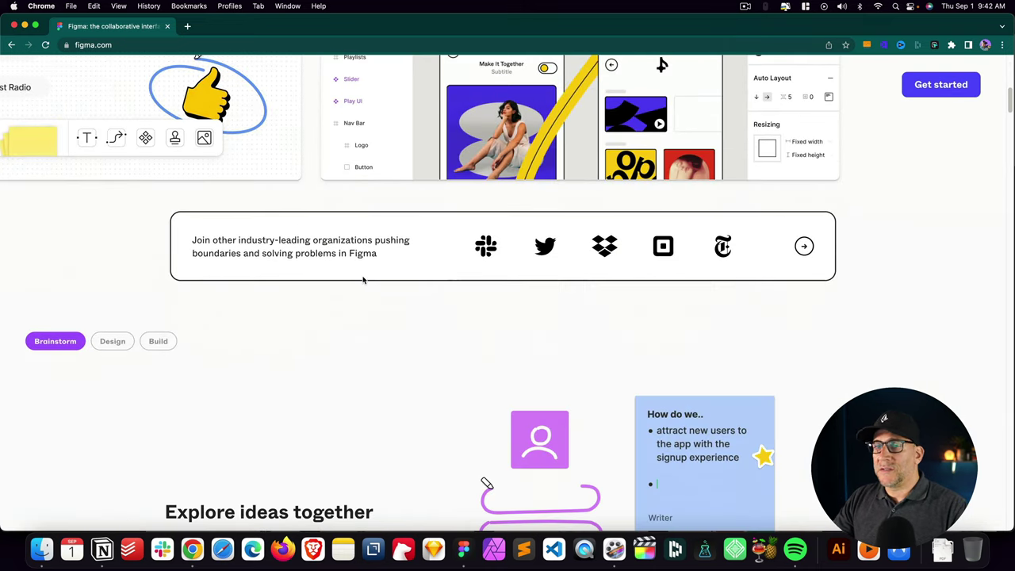
scroll(363, 279, "down", 5)
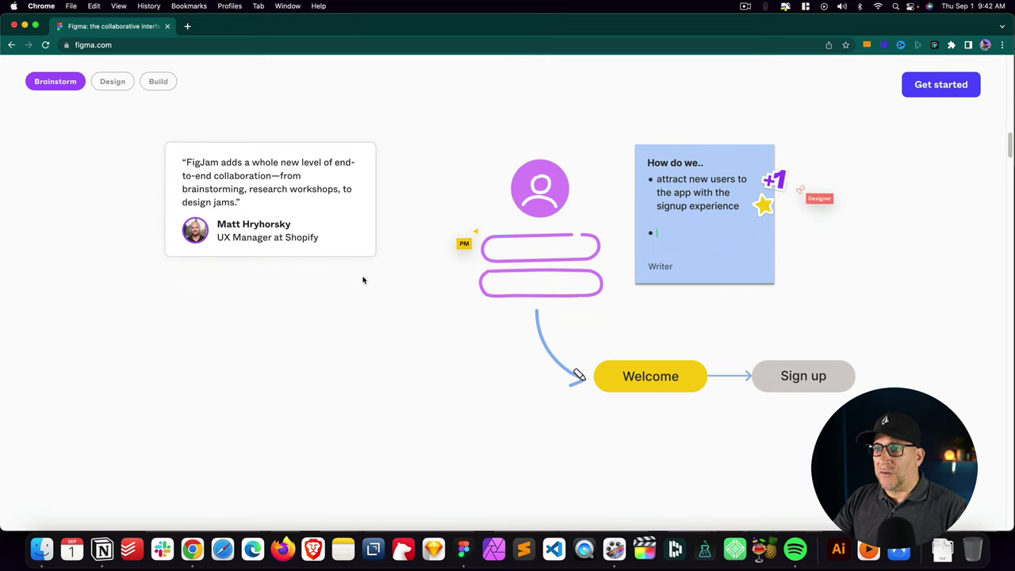
scroll(363, 279, "up", 3)
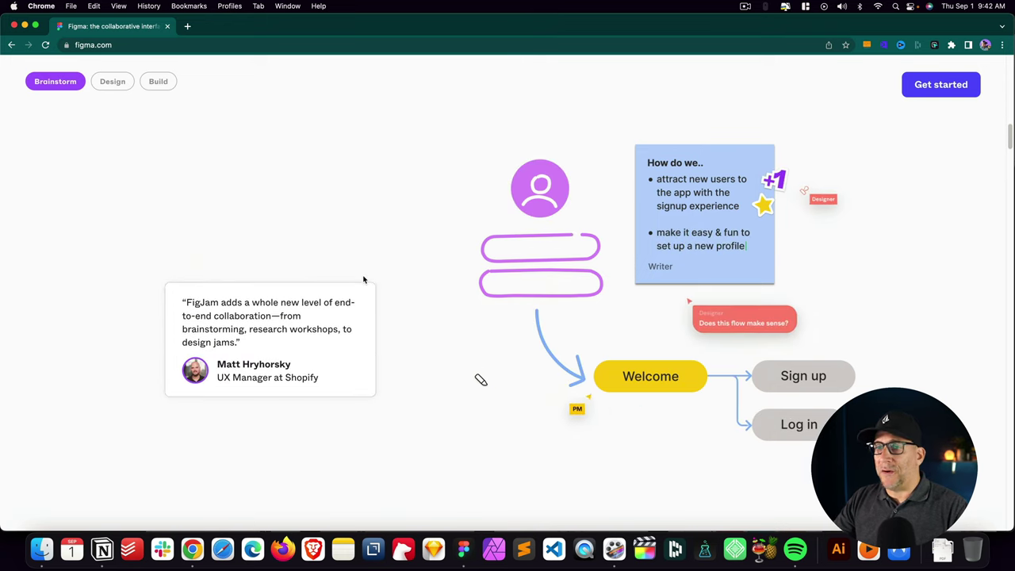
scroll(363, 276, "up", 10)
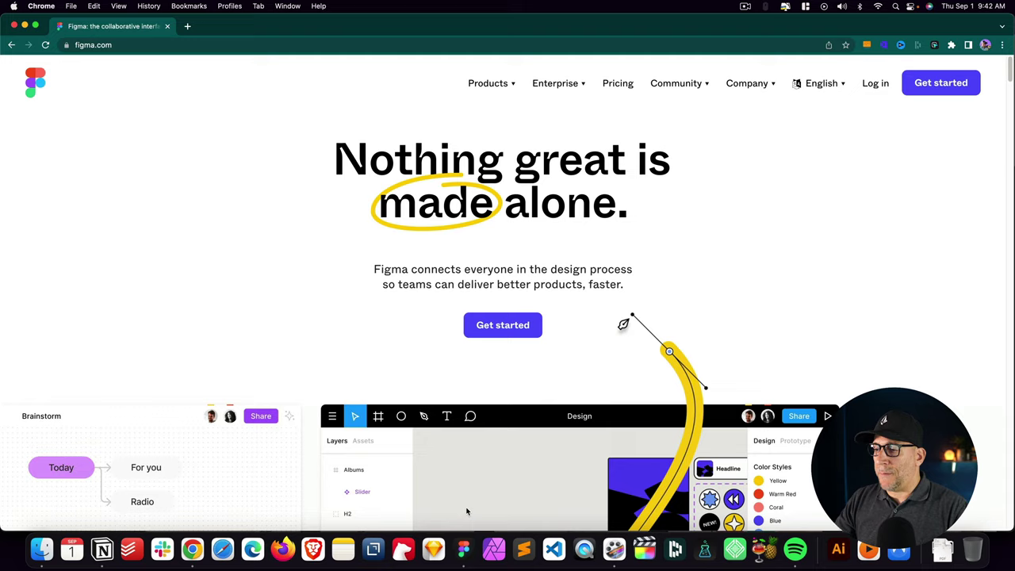
Search Figma Community for 'elementor' and open the Wireframe to Design kit's page
left_click(464, 548)
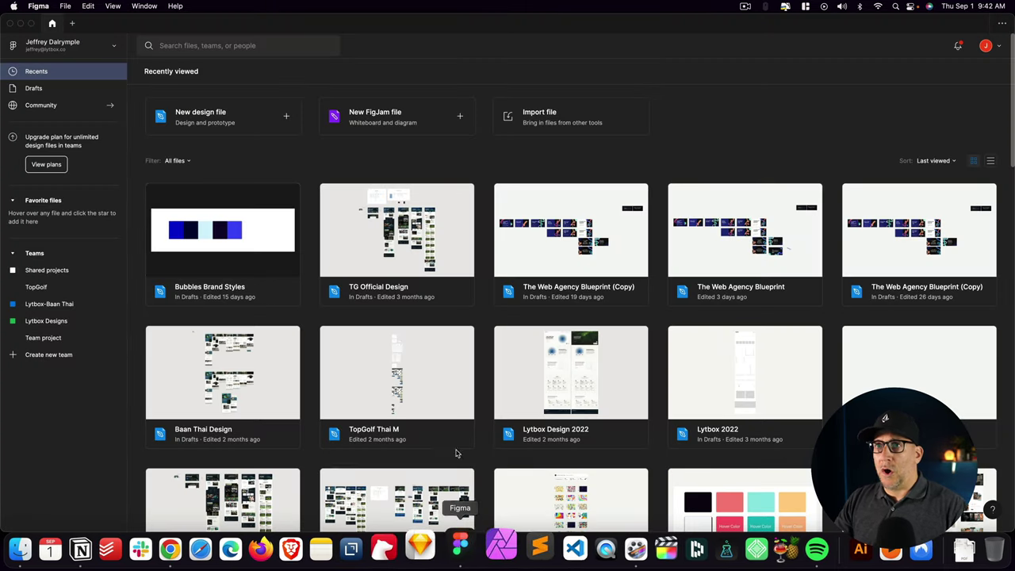
left_click(35, 108)
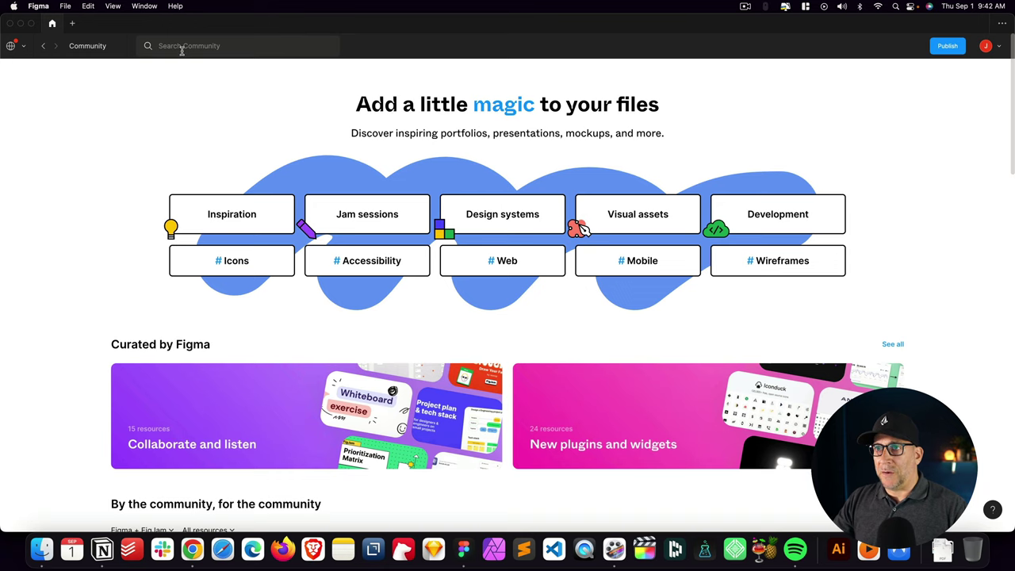
left_click(182, 50)
type("elem")
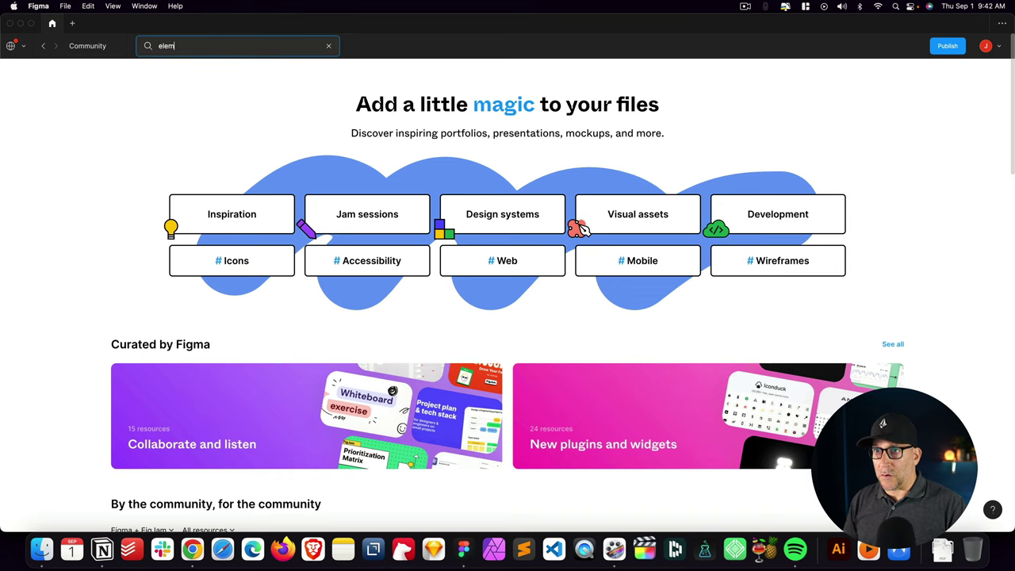
type("entor")
key("Return")
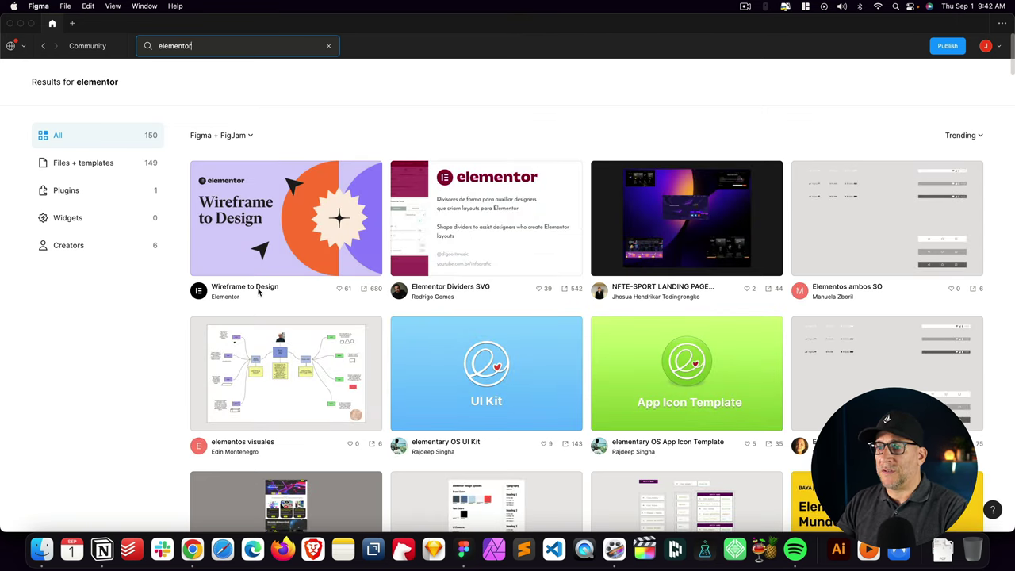
left_click(294, 241)
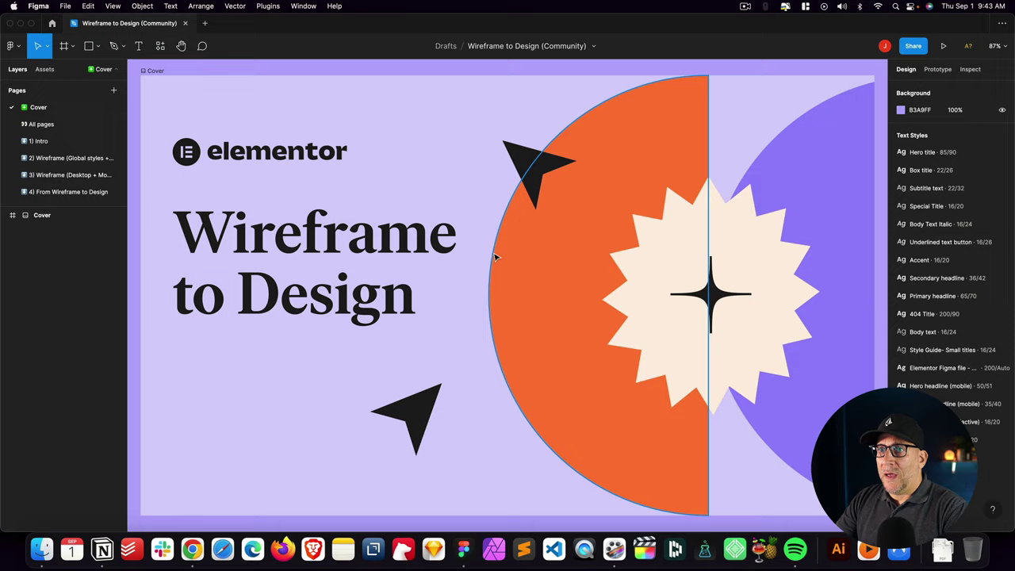
scroll(486, 254, "down", 10)
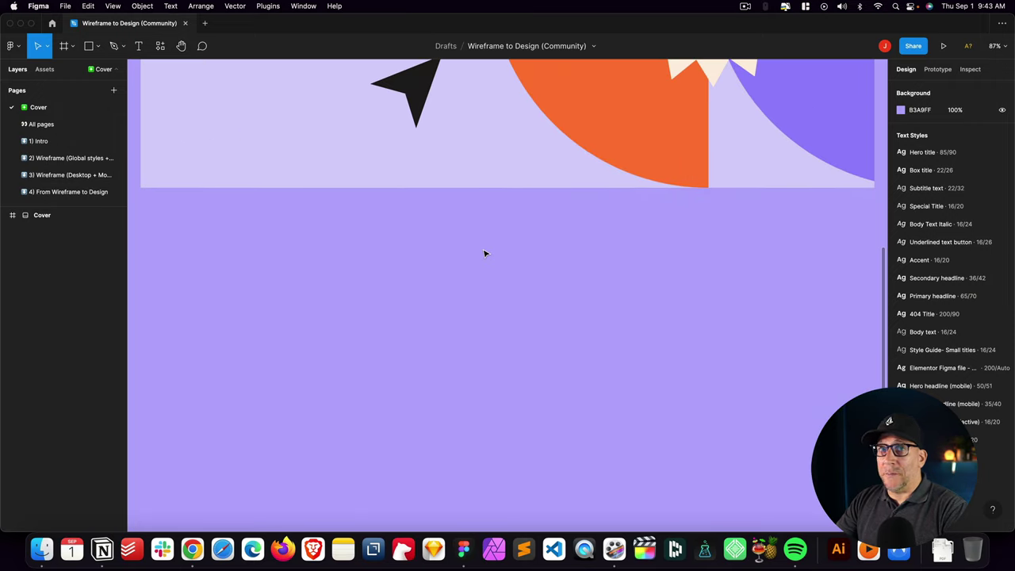
scroll(482, 250, "up", 10)
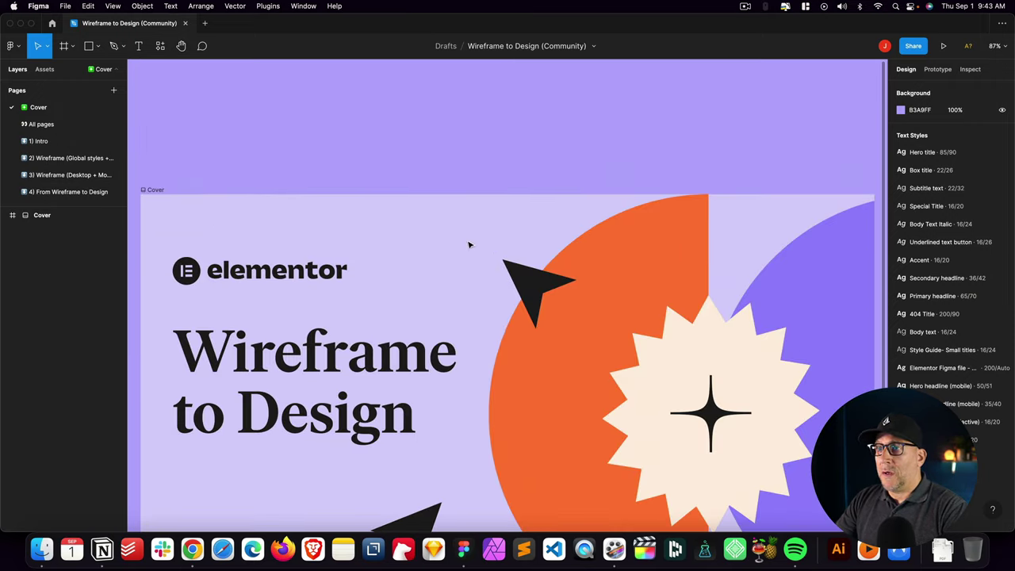
left_click(44, 124)
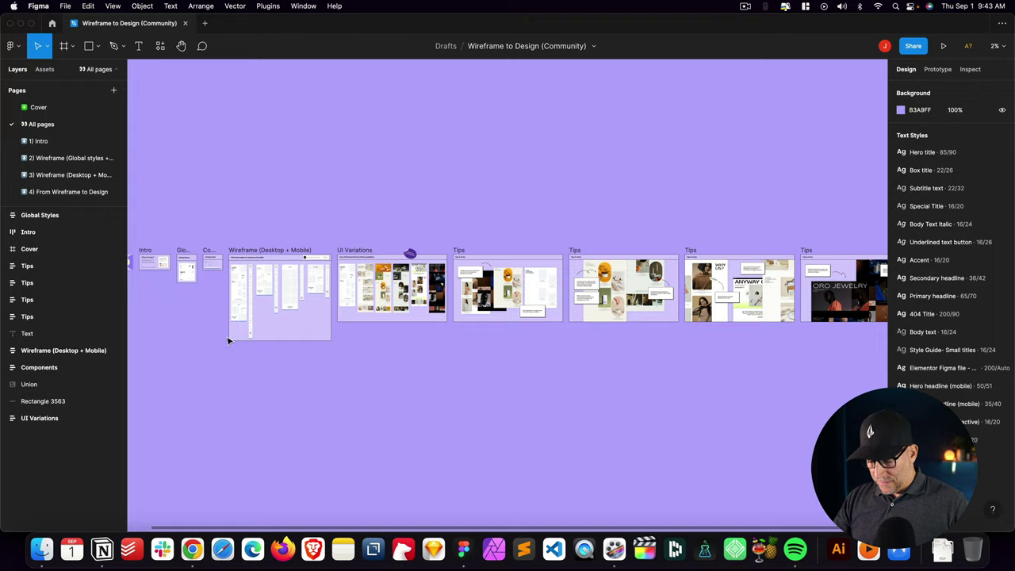
scroll(228, 341, "up", 5)
left_click_drag(227, 257, 674, 344)
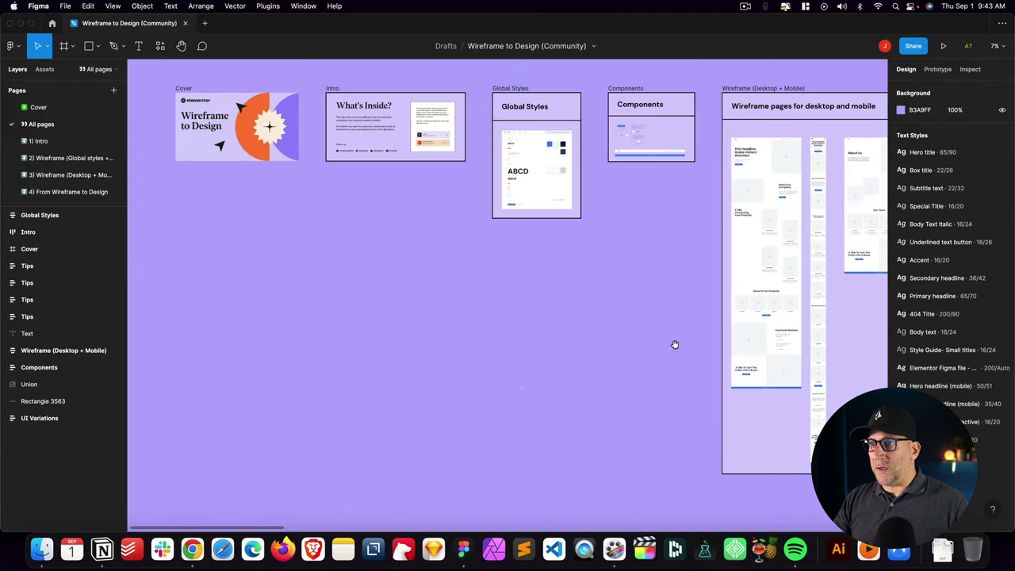
scroll(396, 309, "up", 2)
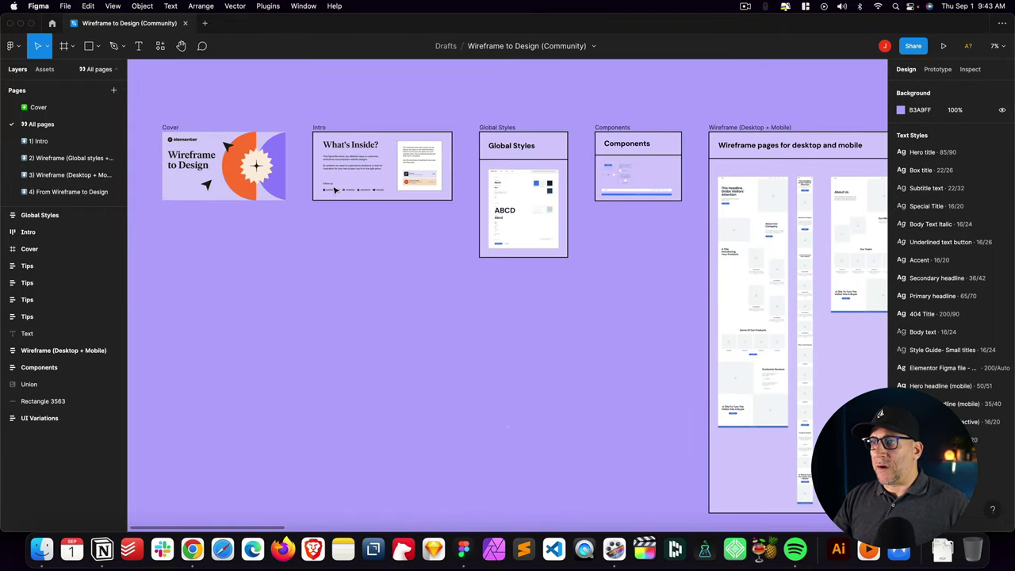
scroll(582, 320, "right", 5)
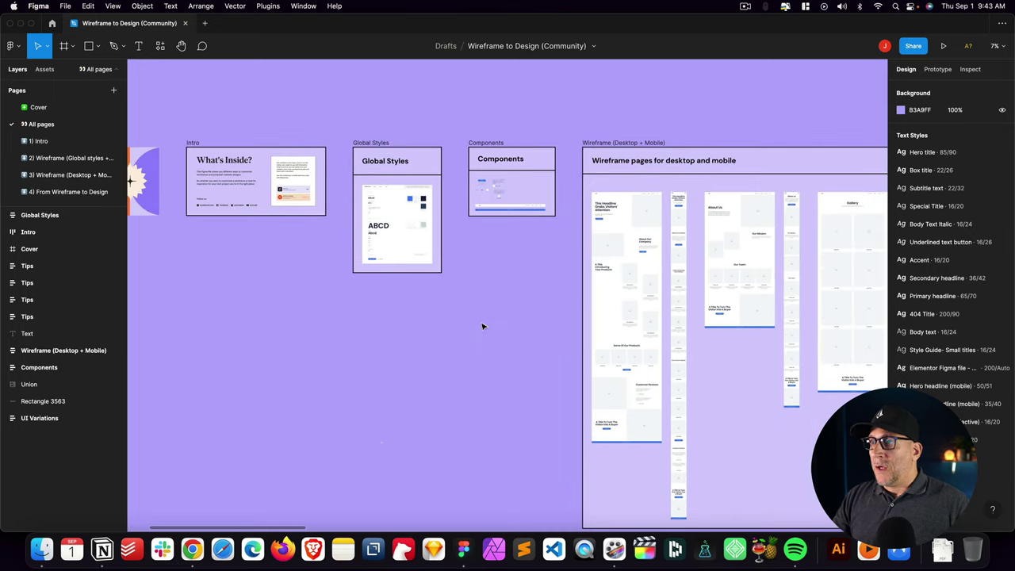
left_click(369, 143)
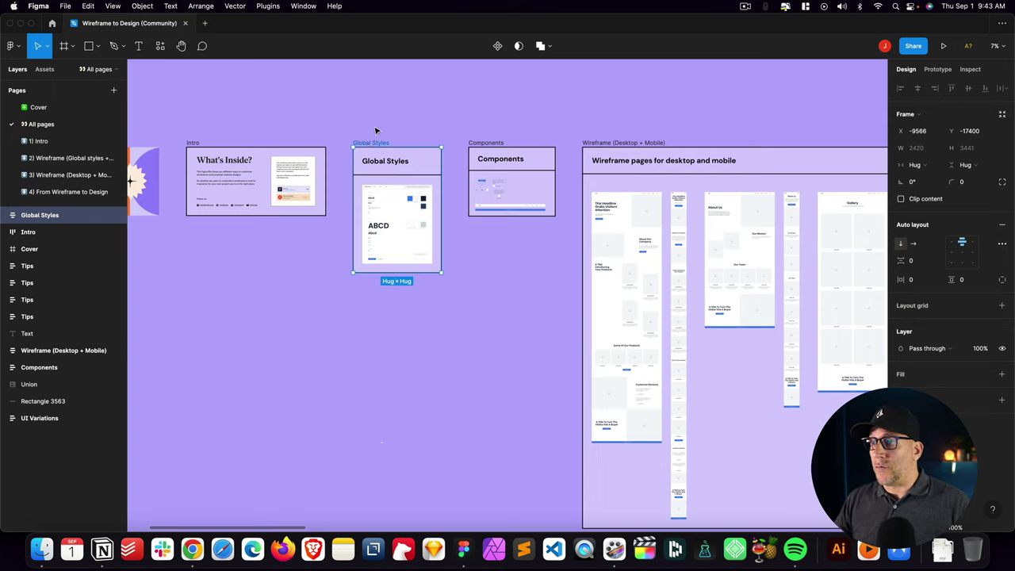
left_click(516, 123)
left_click_drag(544, 119, 375, 121)
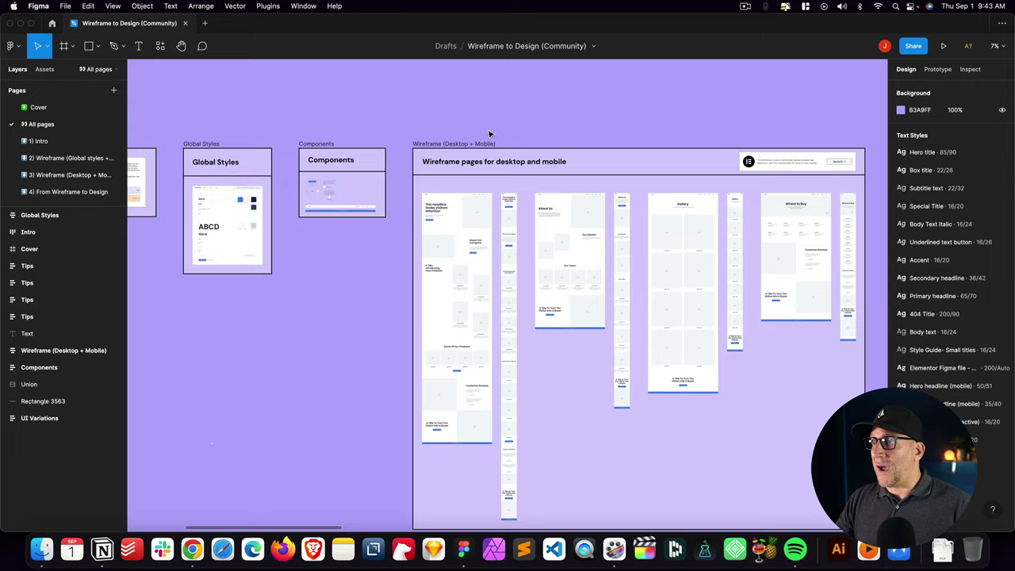
scroll(381, 111, "right", 5)
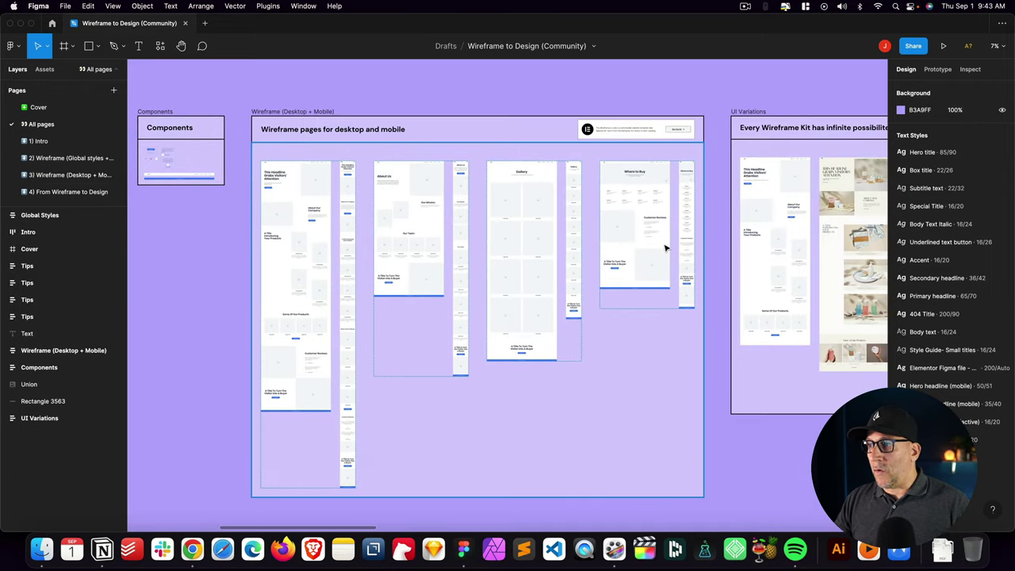
left_click_drag(625, 86, 243, 82)
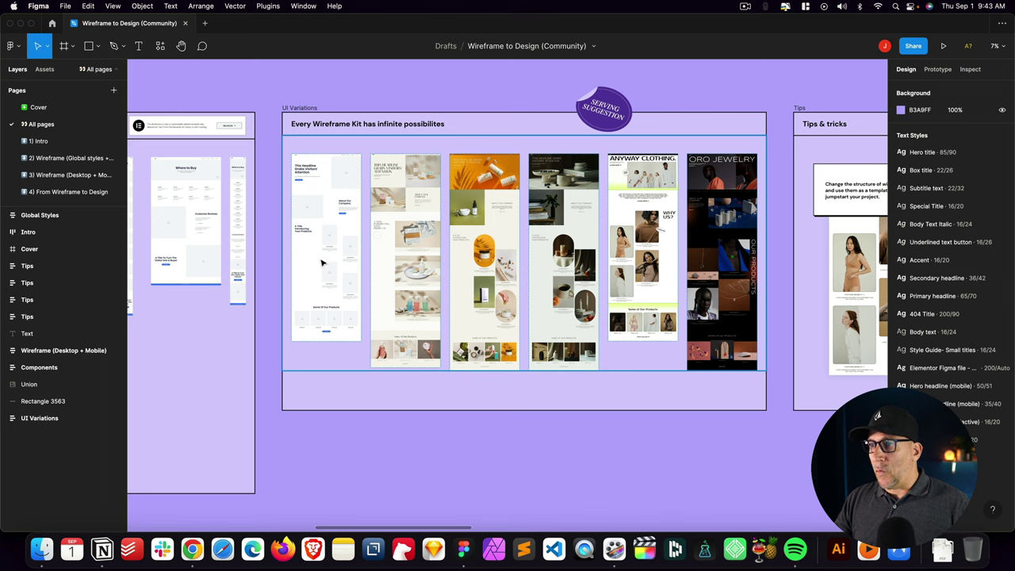
scroll(325, 270, "up", 5, "ctrl")
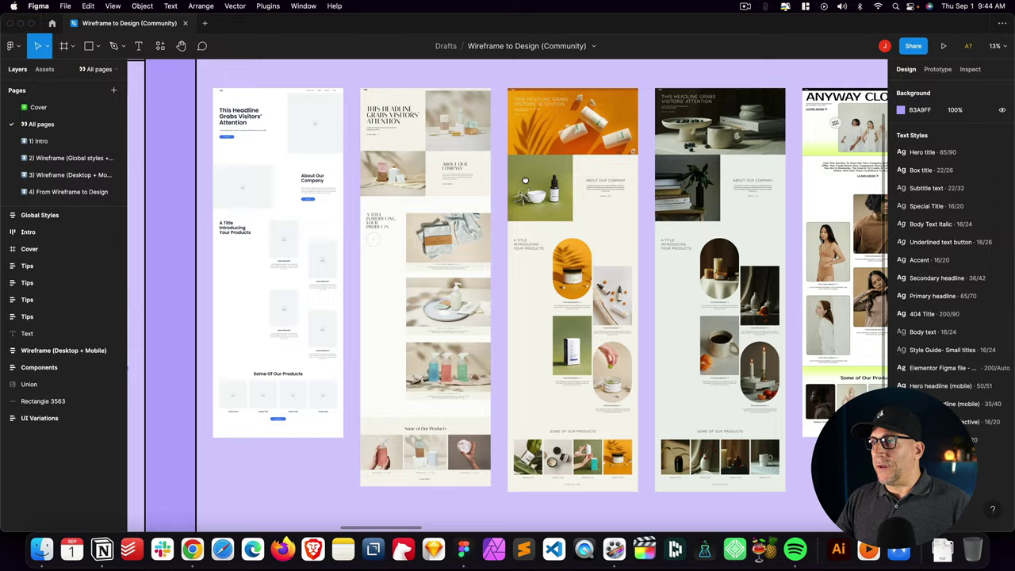
left_click_drag(830, 181, 365, 182)
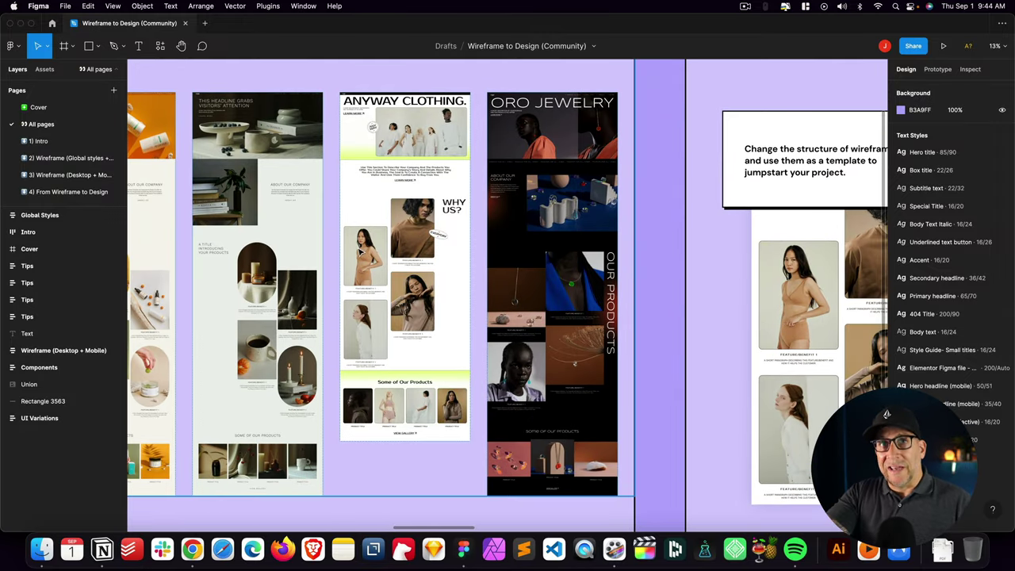
scroll(582, 287, "right", 10)
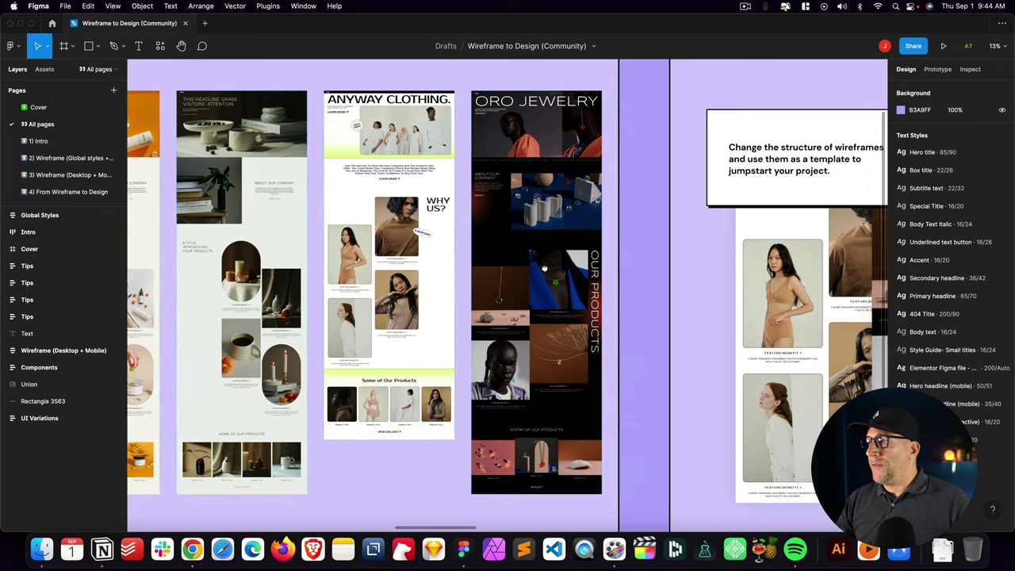
scroll(476, 294, "up", 2)
scroll(653, 196, "down", 6)
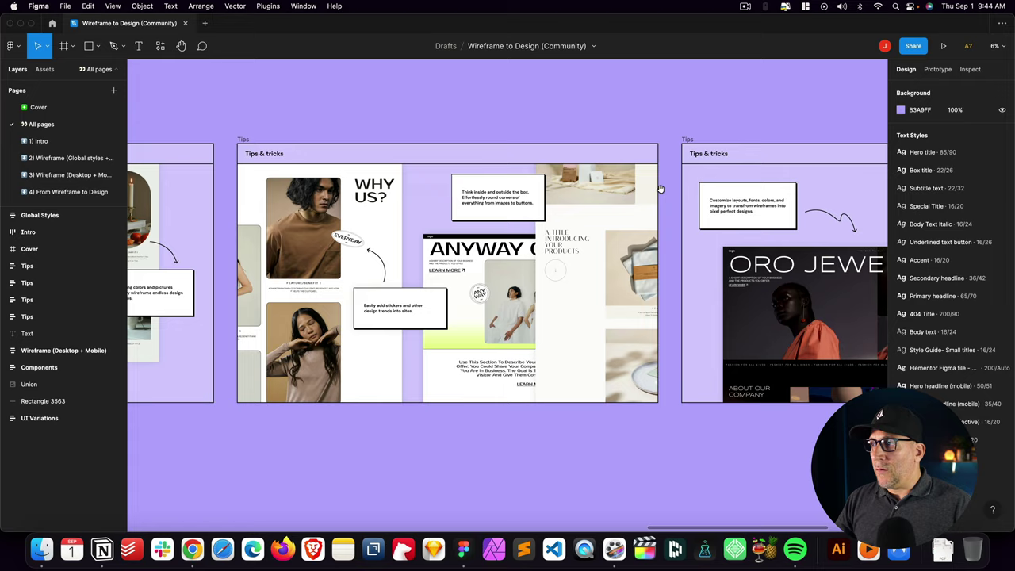
mouse_move(660, 188)
left_mouse_down()
mouse_move(372, 188)
mouse_move(654, 183)
left_mouse_up()
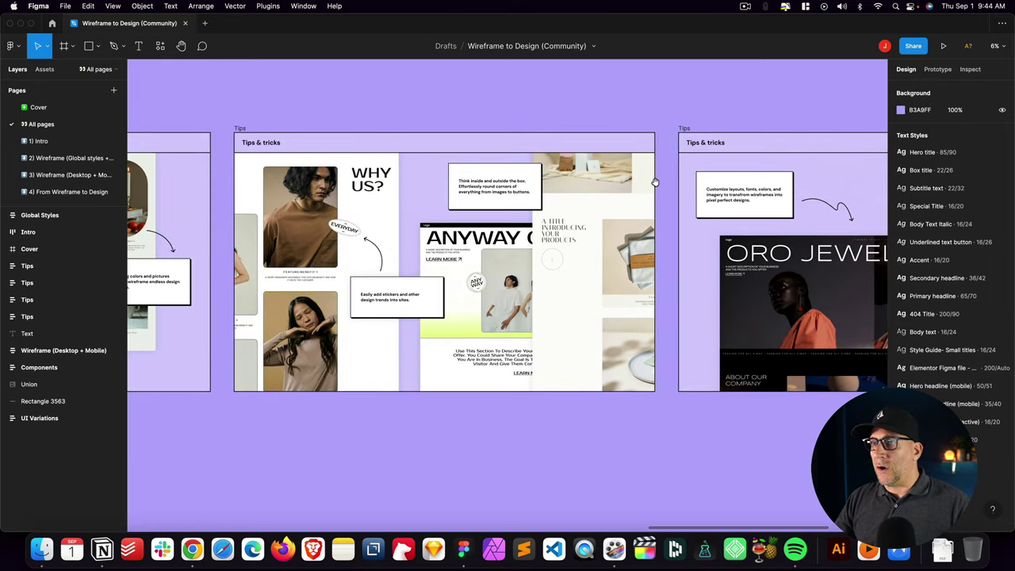
scroll(655, 183, "left", 10)
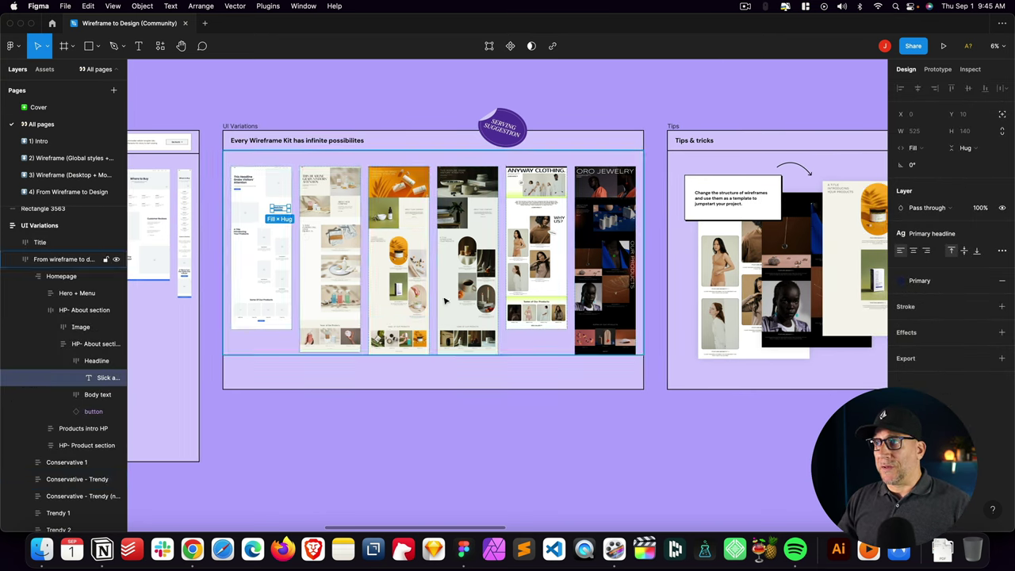
Inspect the second design column's images, then duplicate the file from its name menu
left_click(337, 239)
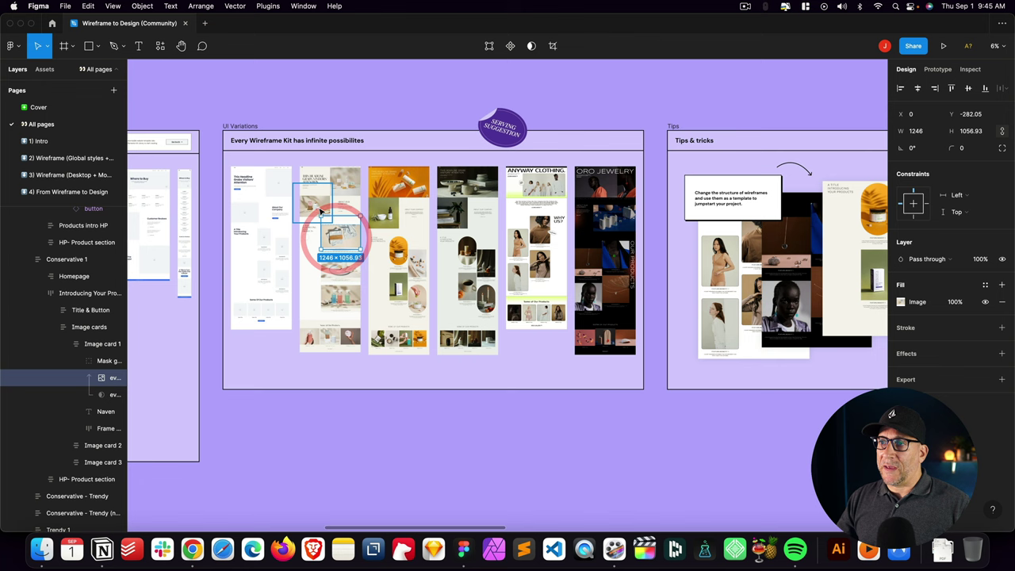
left_click(318, 214)
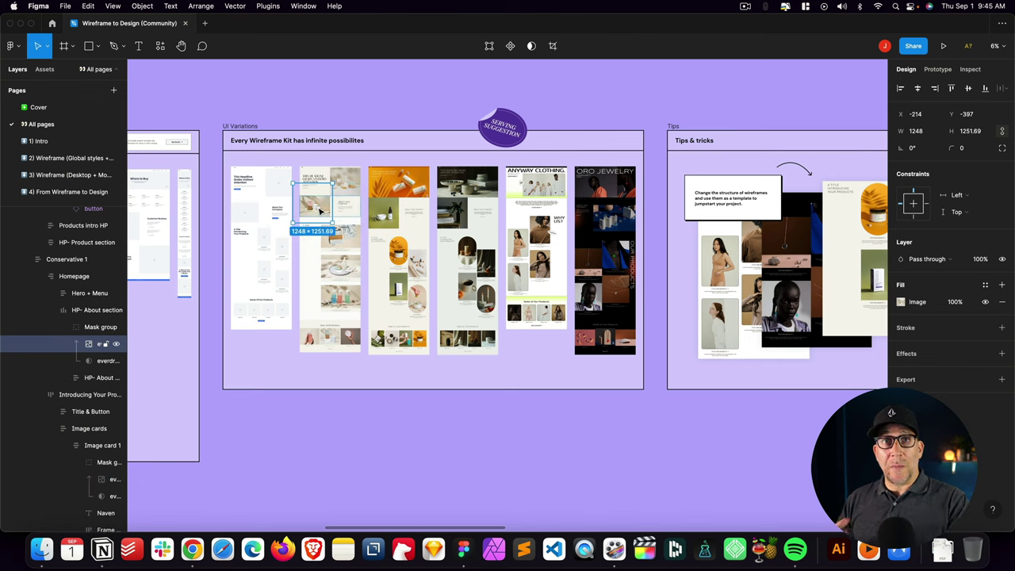
left_click(344, 84)
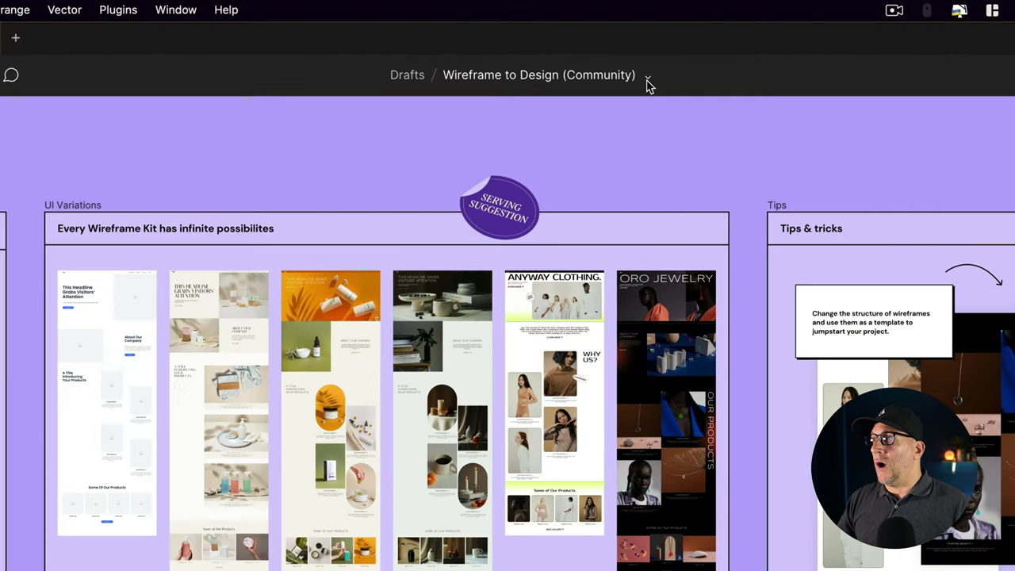
left_click(647, 80)
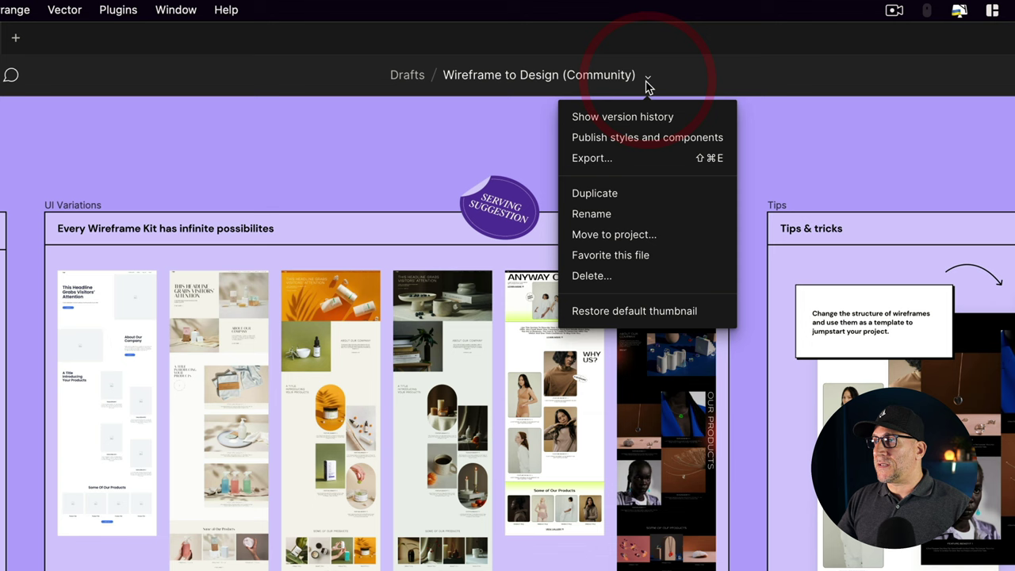
left_click(607, 194)
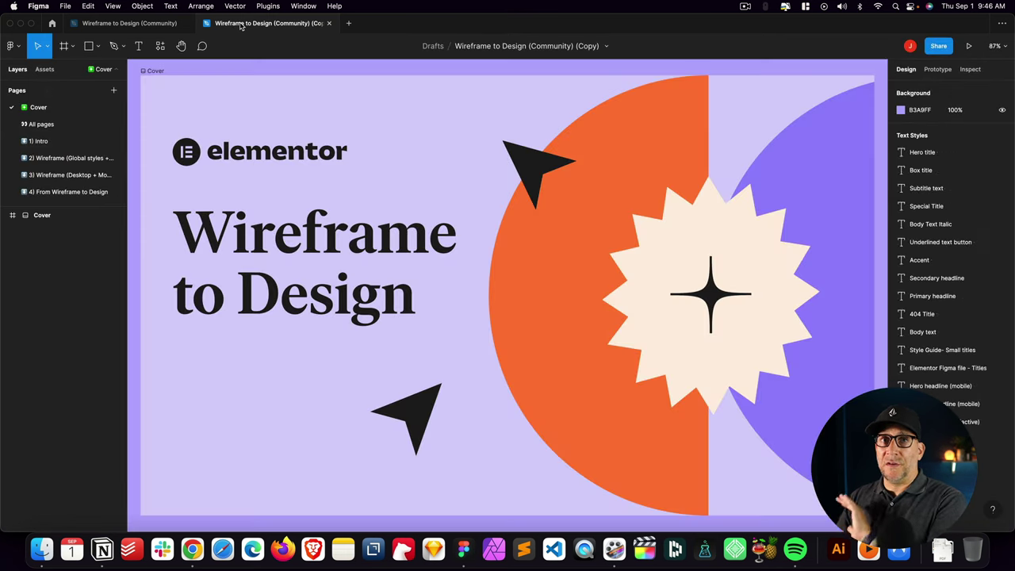
Close the original file's tab and browse each page, ending on the Global styles page
left_click(185, 24)
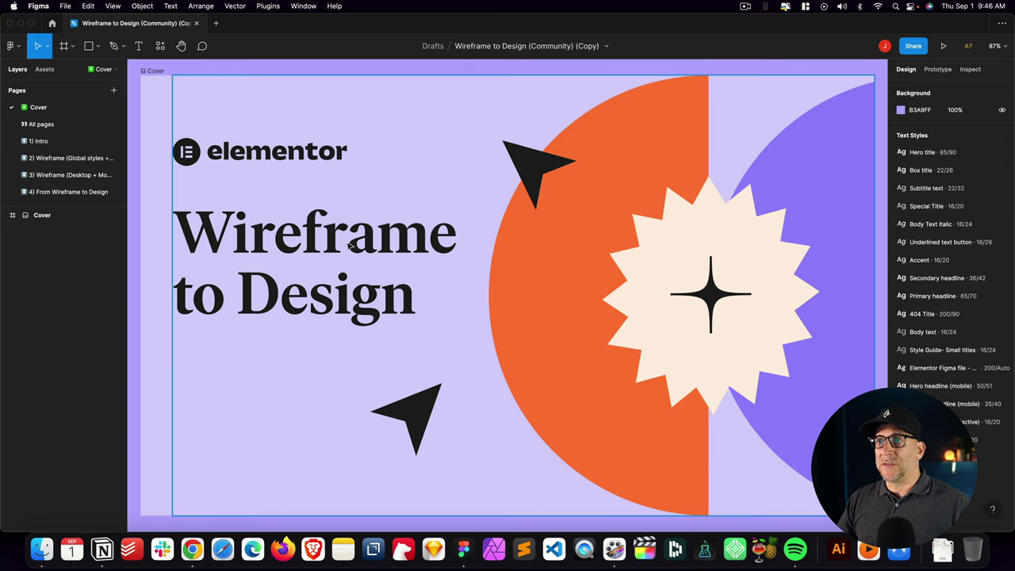
scroll(345, 263, "down", 3)
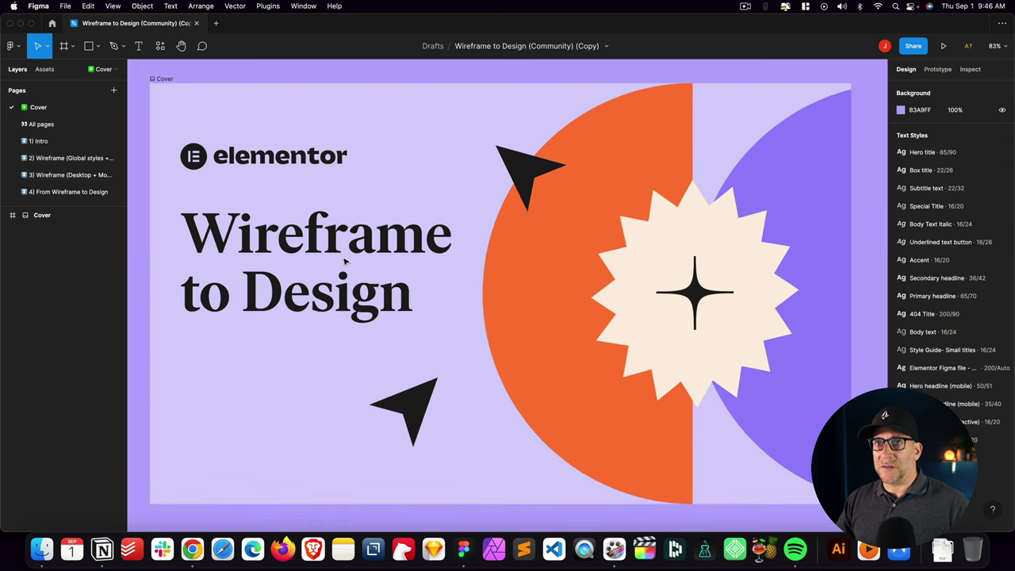
left_click(40, 124)
left_click(41, 141)
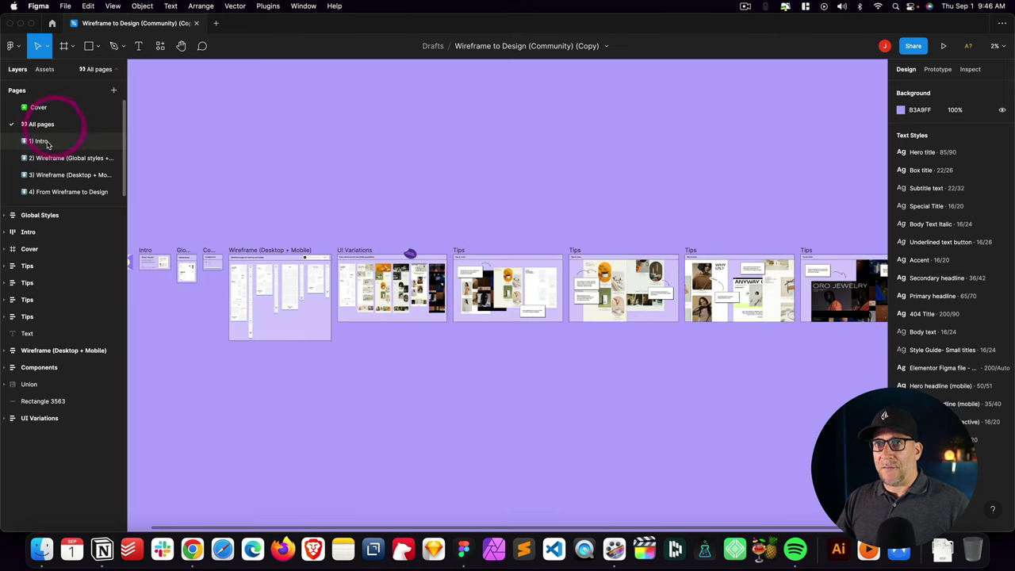
left_click(49, 157)
left_click(49, 174)
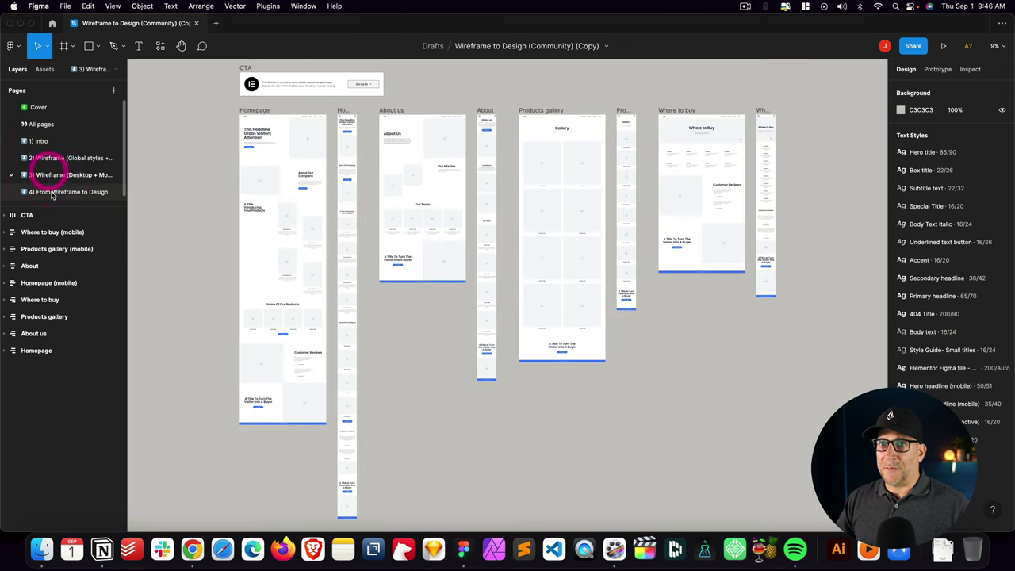
left_click(51, 192)
left_click(62, 157)
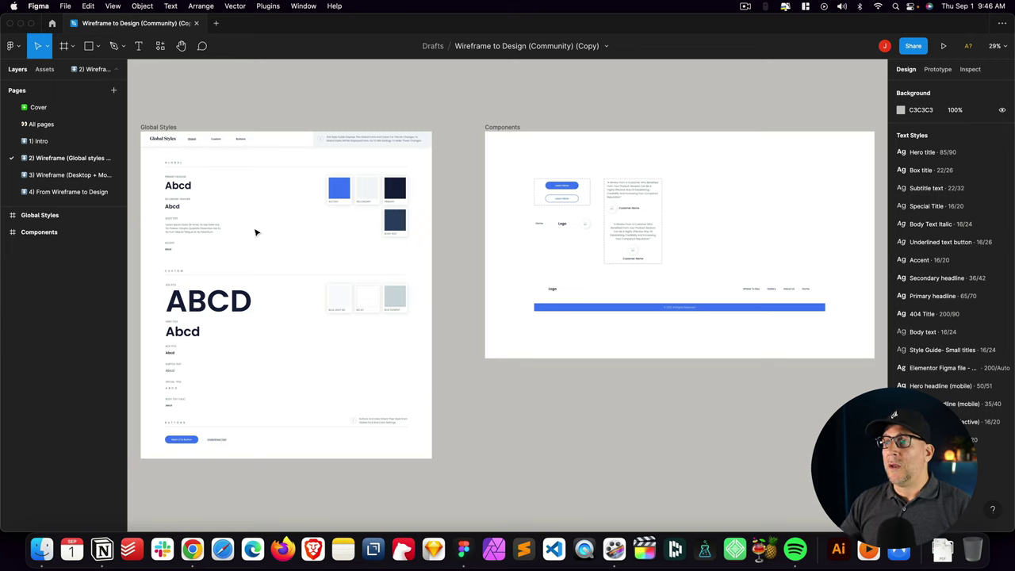
Inspect the Components frame and its Learn More button, then bring Global Styles back into view
scroll(479, 259, "right", 5)
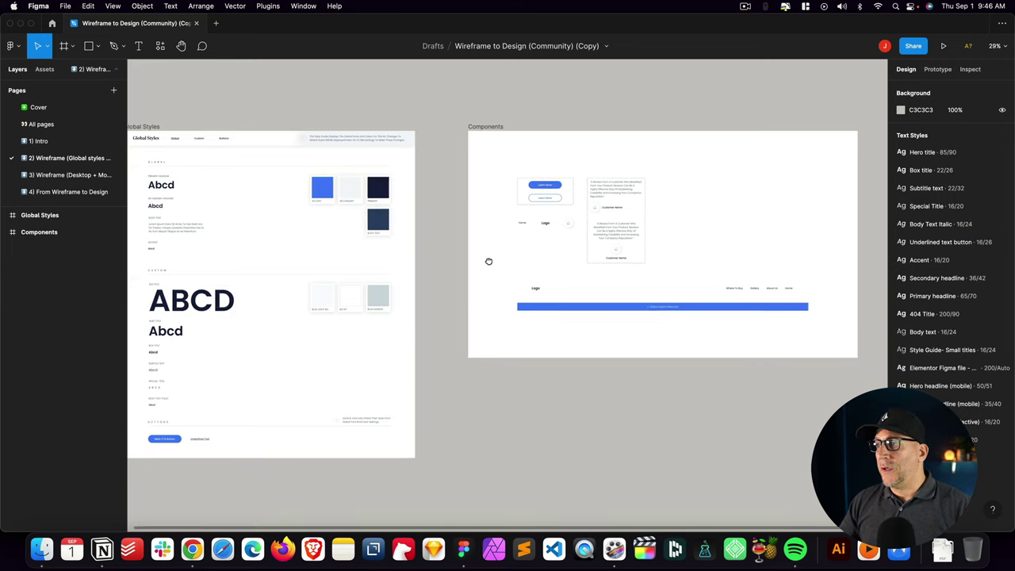
left_click(367, 261)
left_click(393, 198)
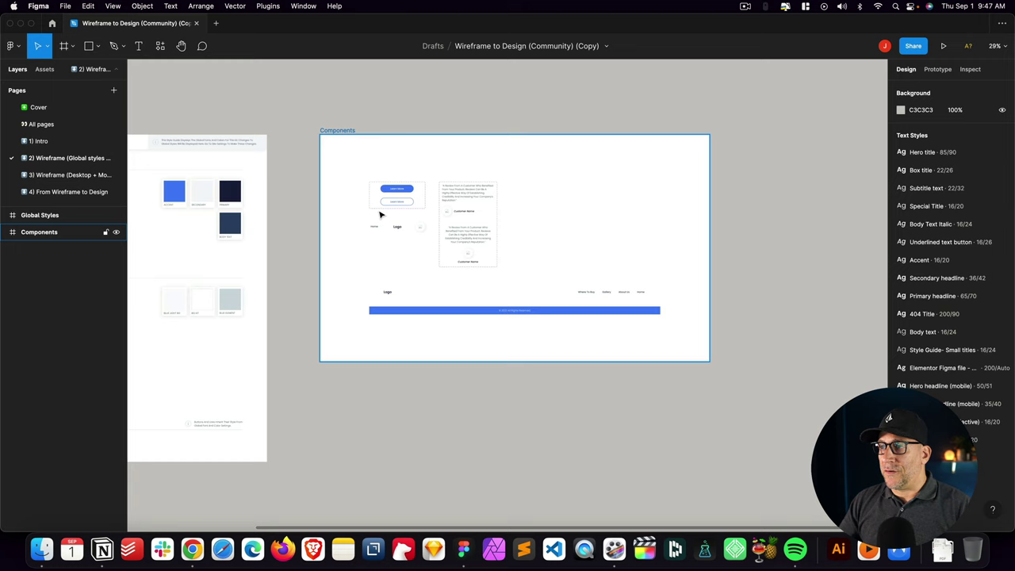
left_click_drag(294, 251, 502, 233)
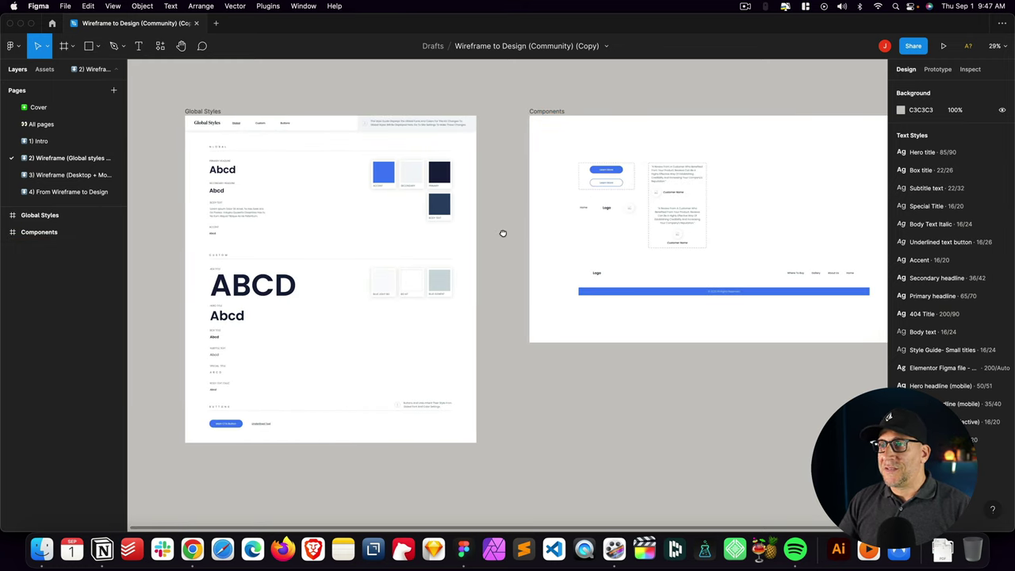
left_click(503, 231)
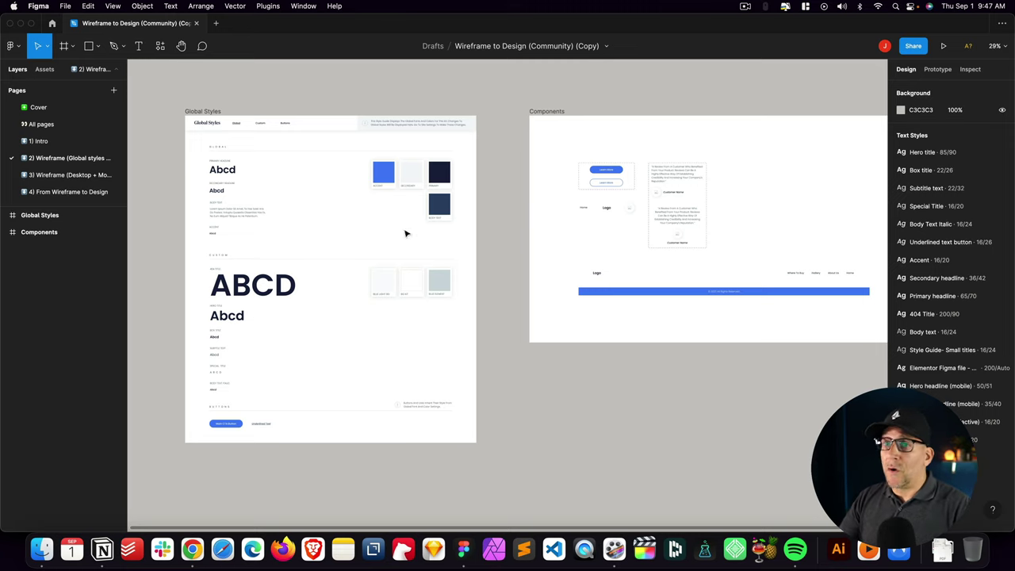
On the Desktop + Mobile page, add a Desktop frame widened to 1920×1024 at the row's end
left_click(61, 180)
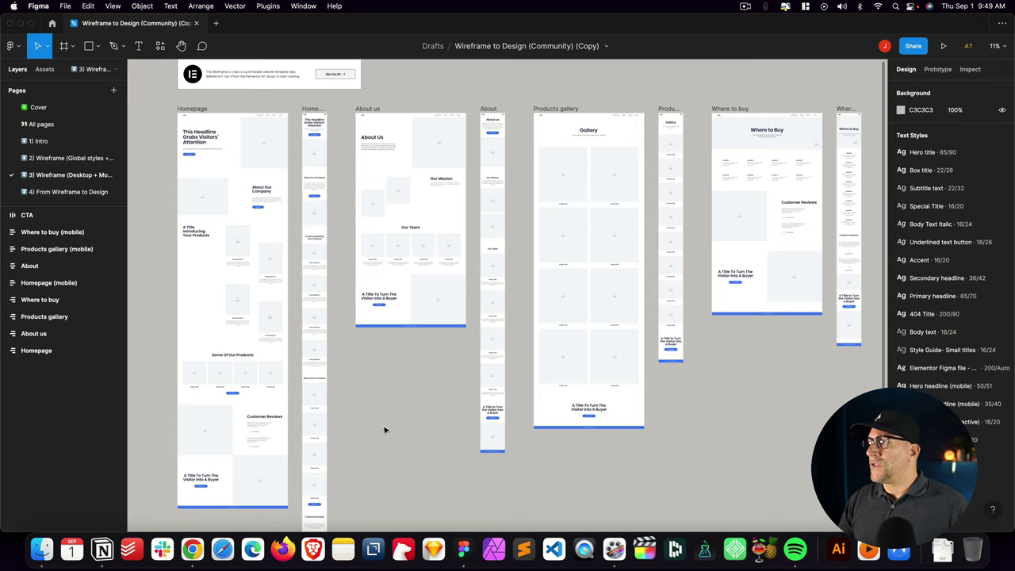
key("f")
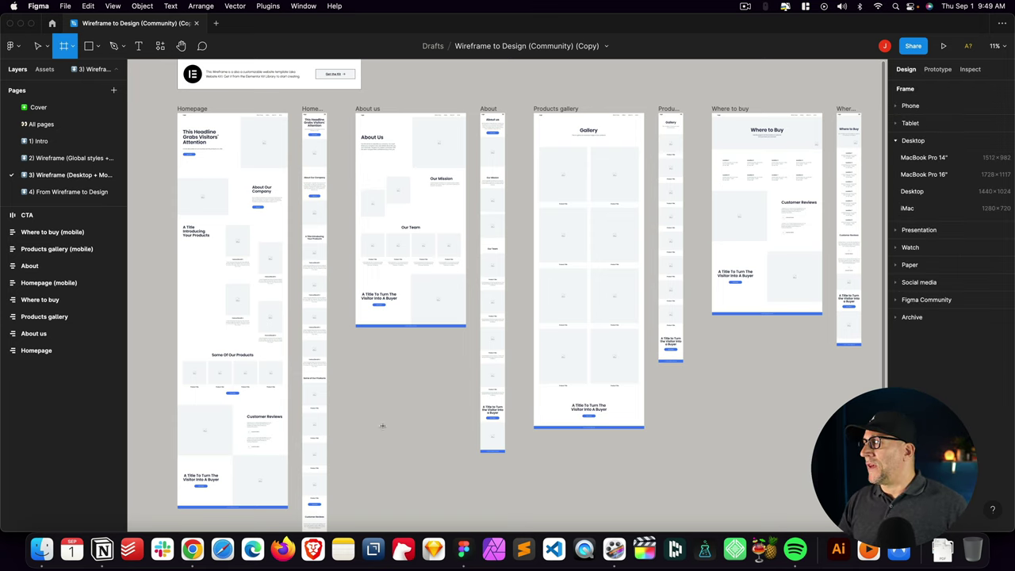
left_click(911, 191)
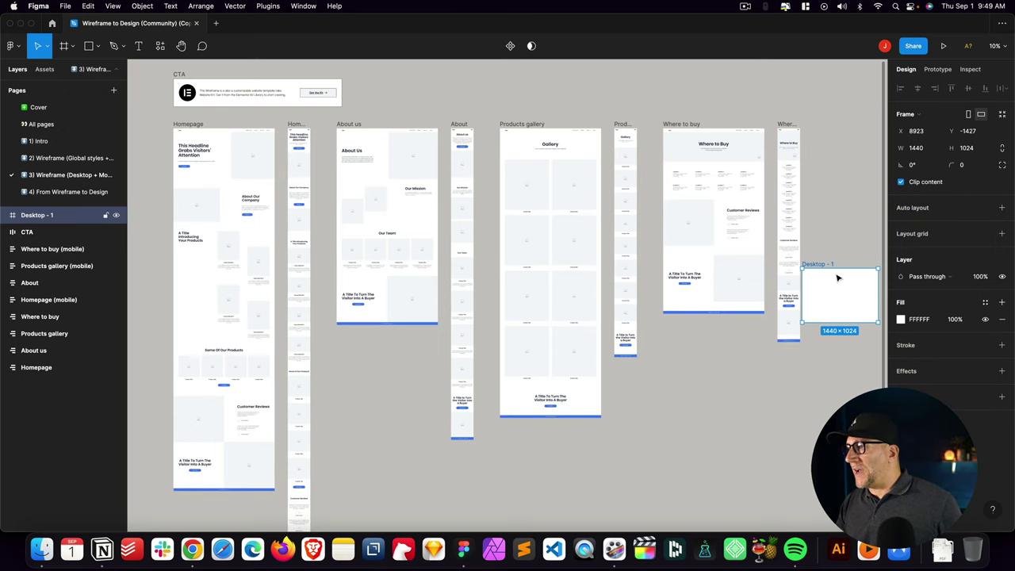
left_click_drag(822, 267, 681, 102)
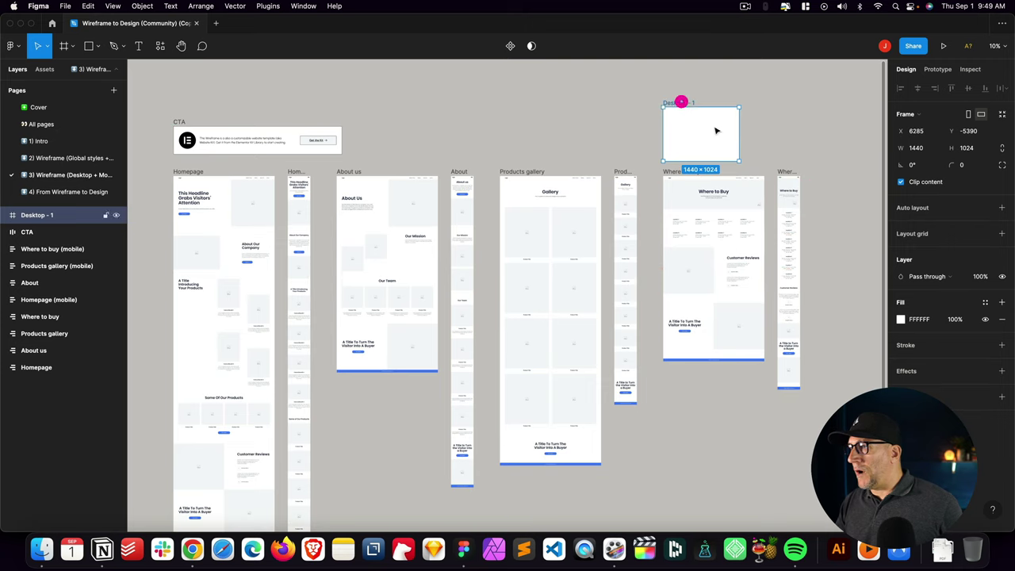
left_click_drag(739, 136, 764, 138)
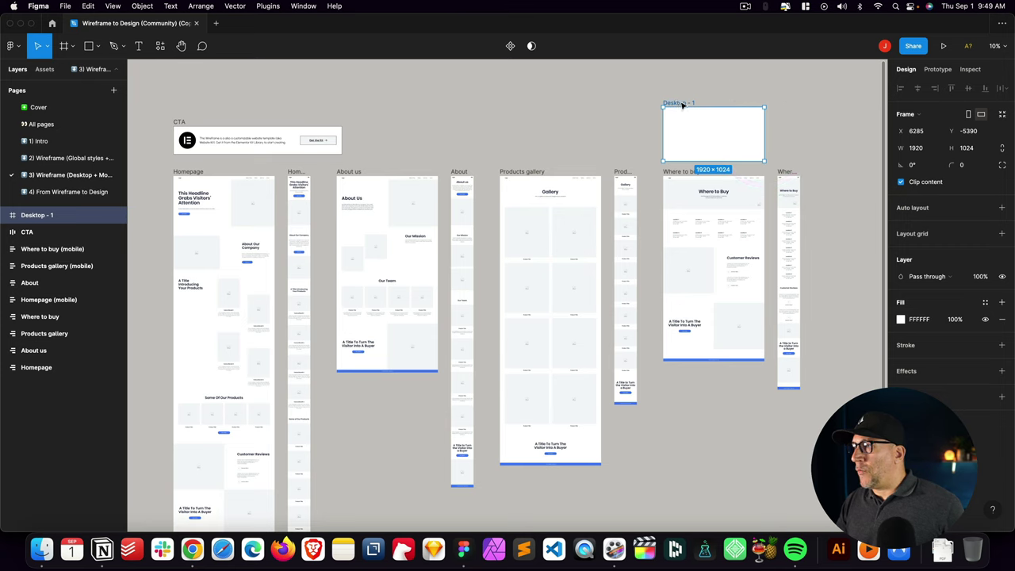
left_click_drag(682, 104, 829, 165)
scroll(822, 220, "right", 3)
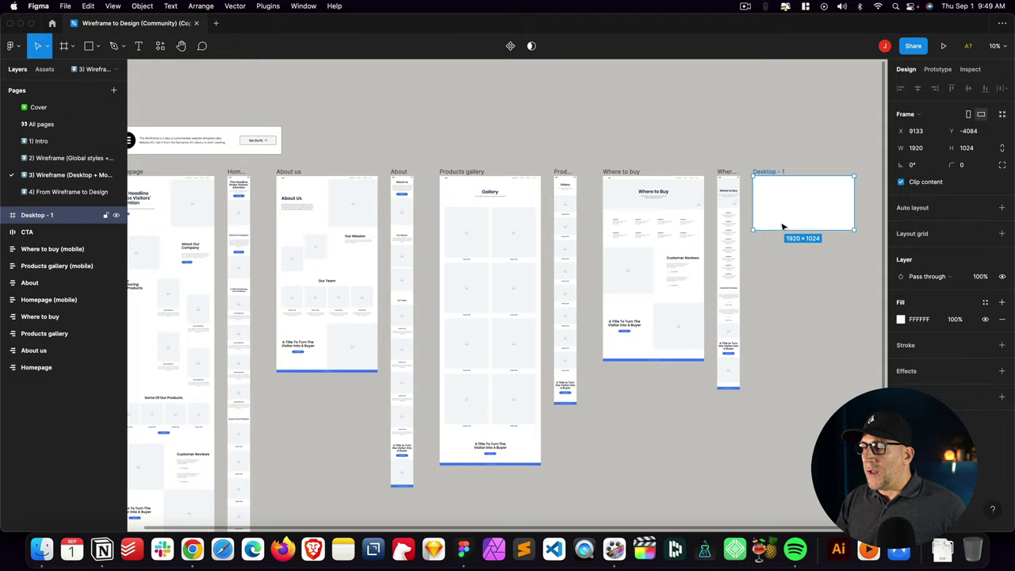
scroll(782, 227, "left", 3)
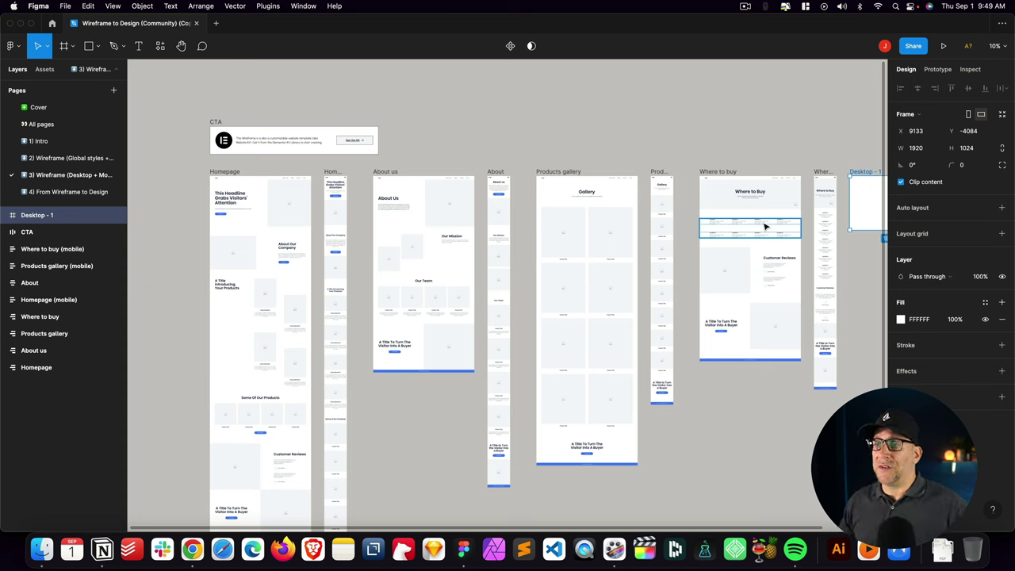
Paste the Homepage's Hero + Menu into Desktop - 1's top-left and make the frame 1736 px tall
left_click(279, 209)
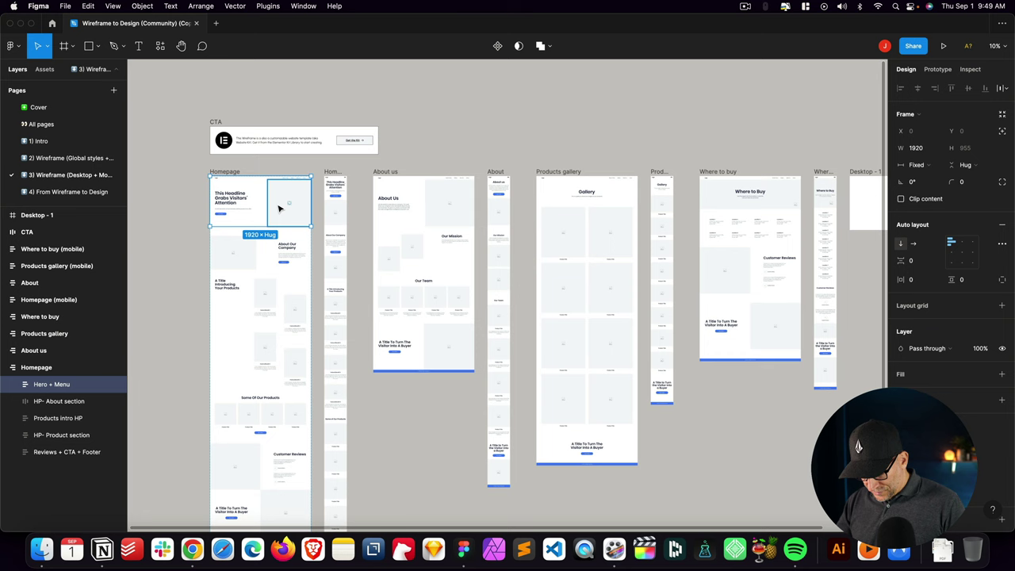
scroll(547, 136, "right", 5)
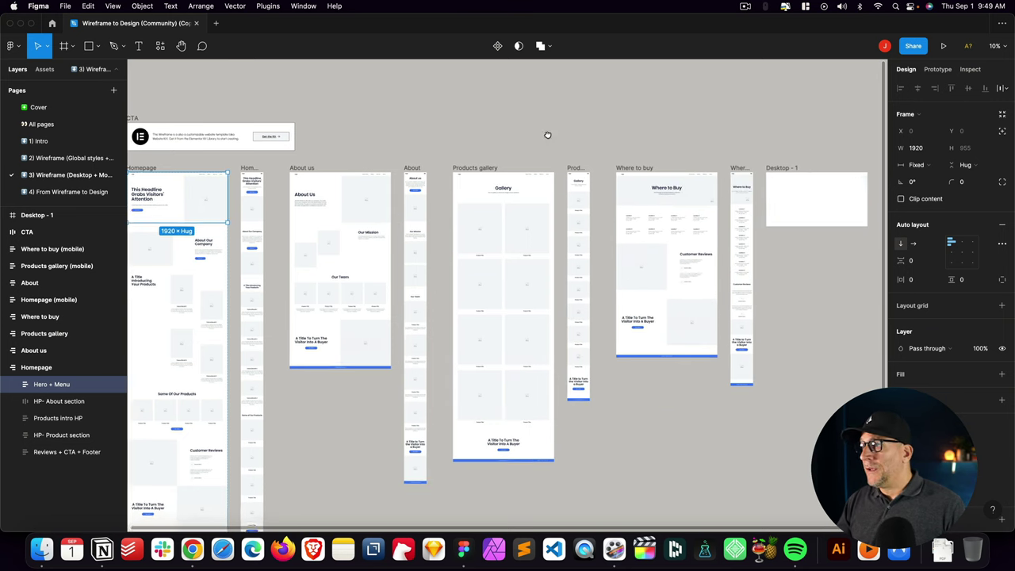
left_click(526, 172)
right_click(526, 172)
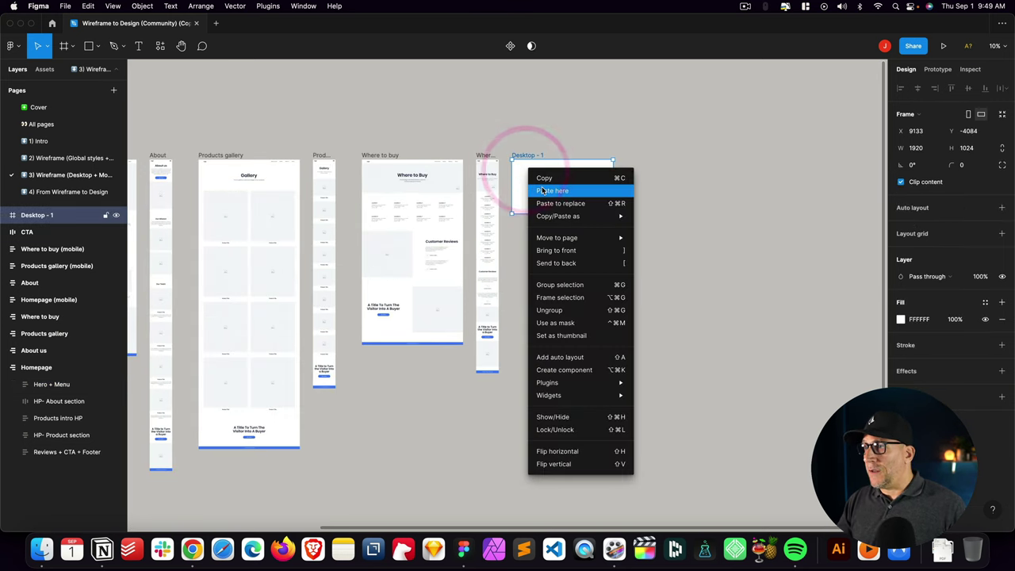
left_click(544, 189)
left_click_drag(541, 175, 536, 171)
left_click(524, 144)
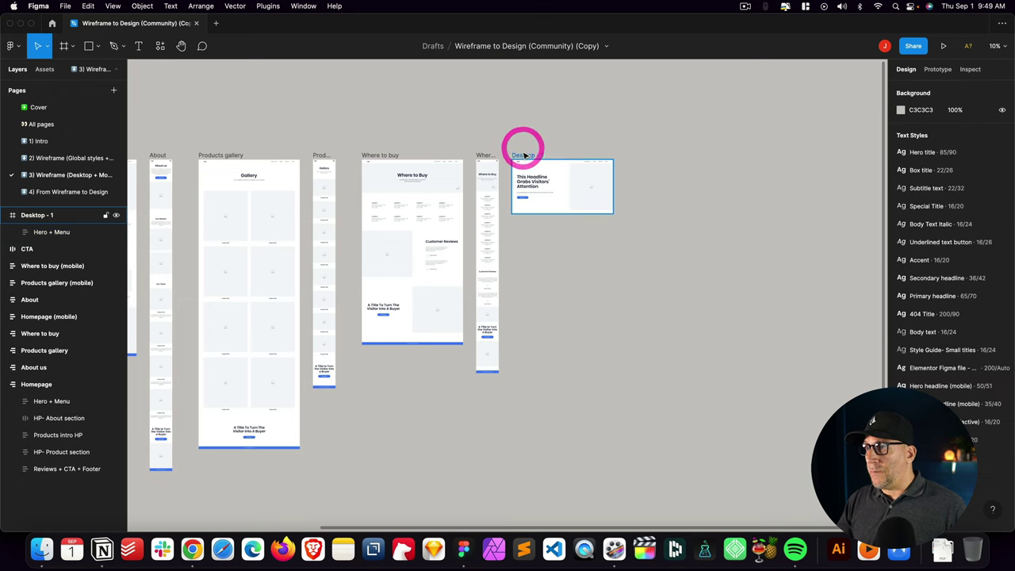
left_click(525, 155)
left_click_drag(557, 213, 544, 493)
left_click(544, 489)
left_click(483, 439)
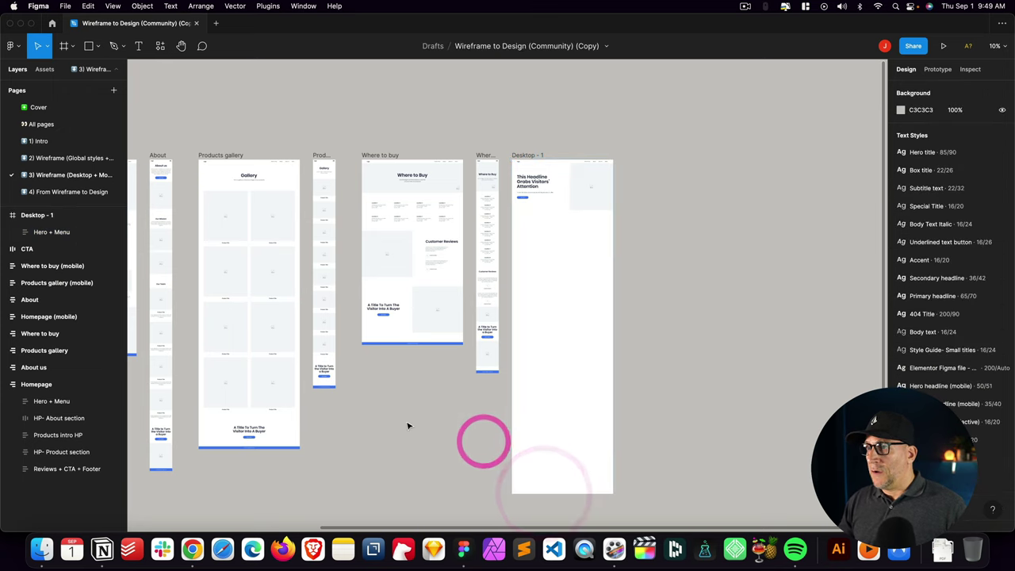
scroll(408, 426, "left", 5)
scroll(409, 426, "left", 10)
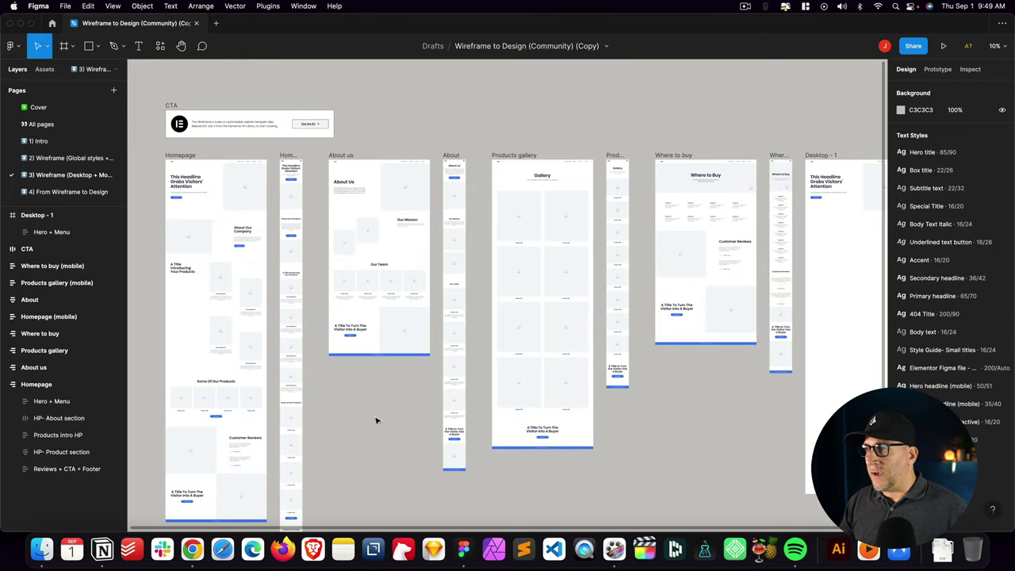
Paste the Homepage's HP- About section into Desktop - 1
left_click(206, 238)
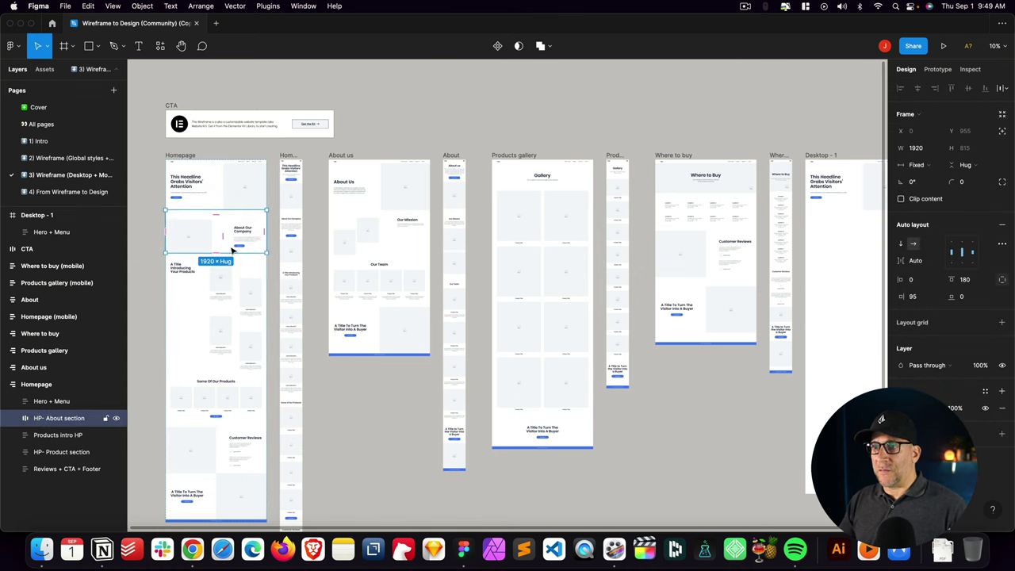
scroll(303, 262, "right", 6)
left_click(577, 232)
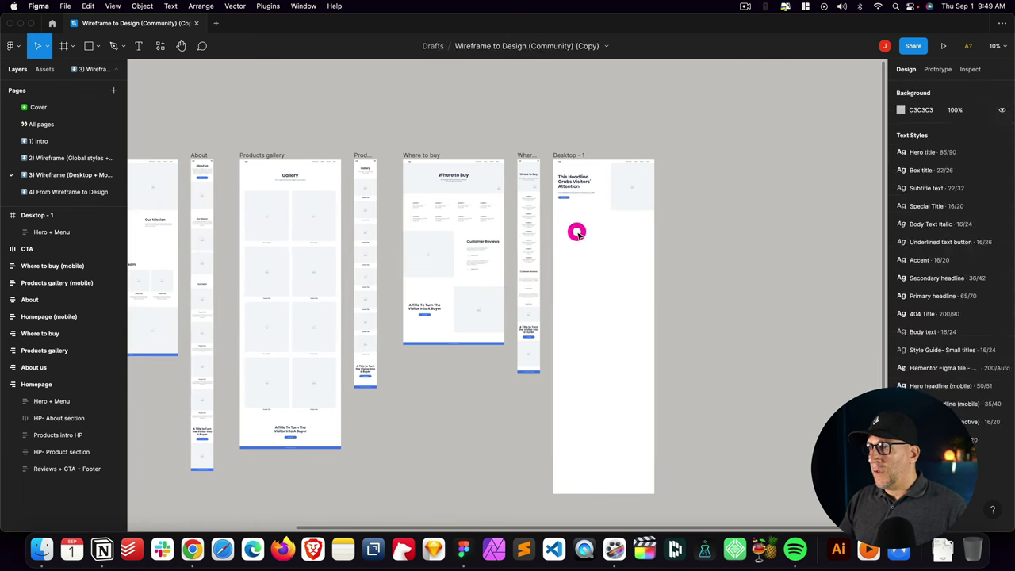
right_click(577, 230)
left_click(602, 219)
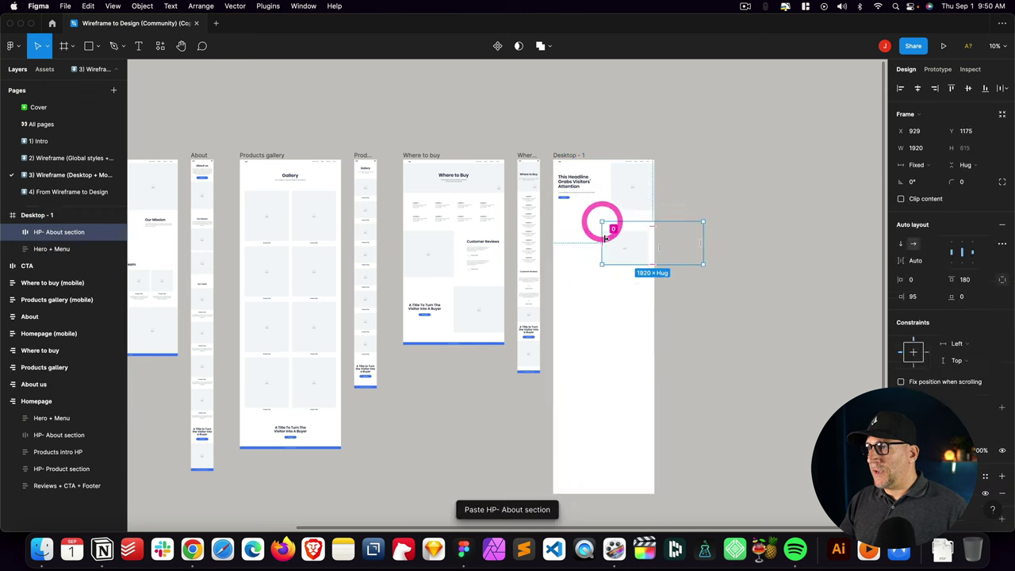
left_click(560, 230)
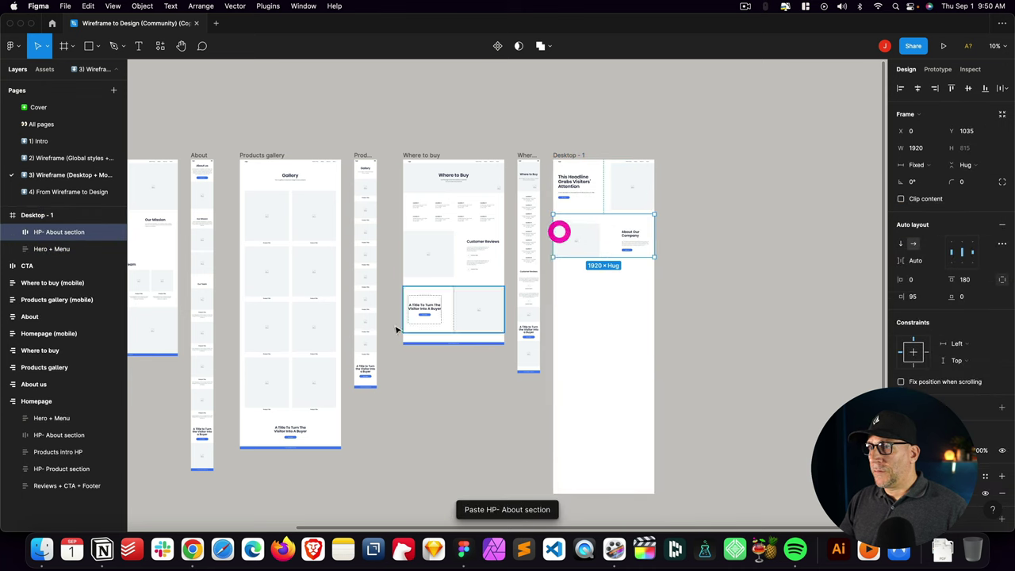
Paste the About us page's Our team section into Desktop - 1 below the About section
scroll(333, 338, "left", 5)
left_click(359, 280)
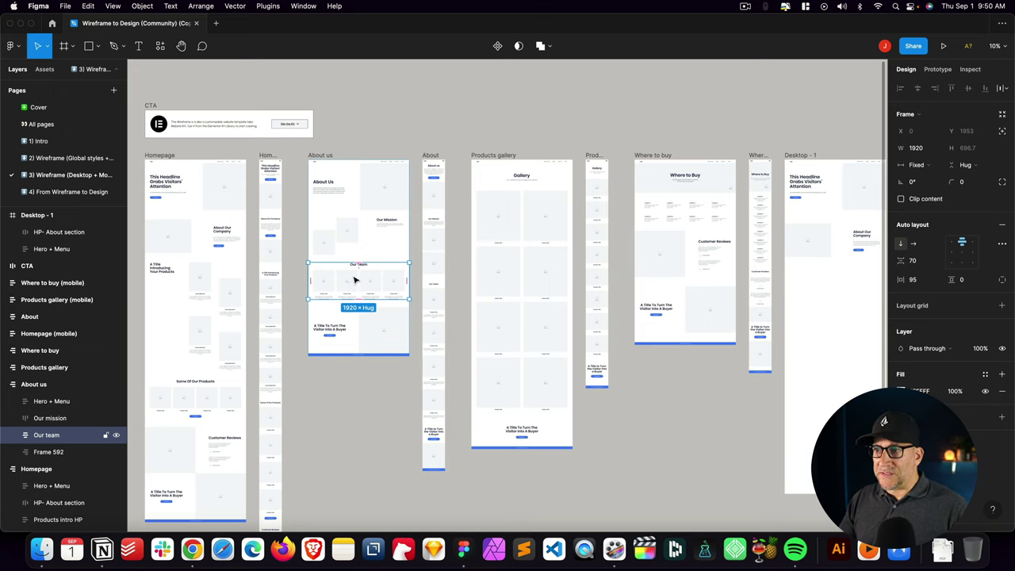
scroll(463, 310, "right", 7)
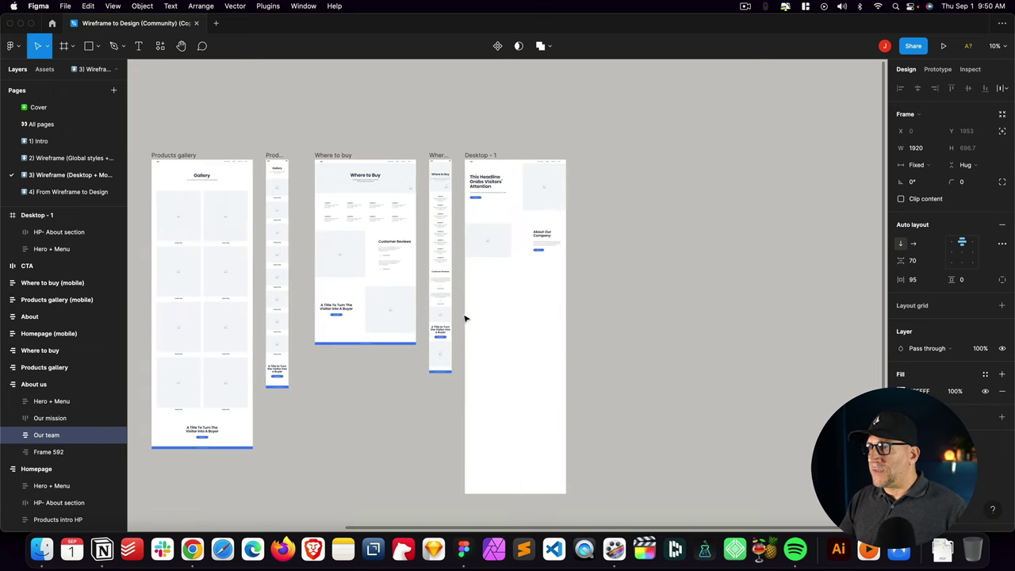
key("Escape")
right_click(490, 285)
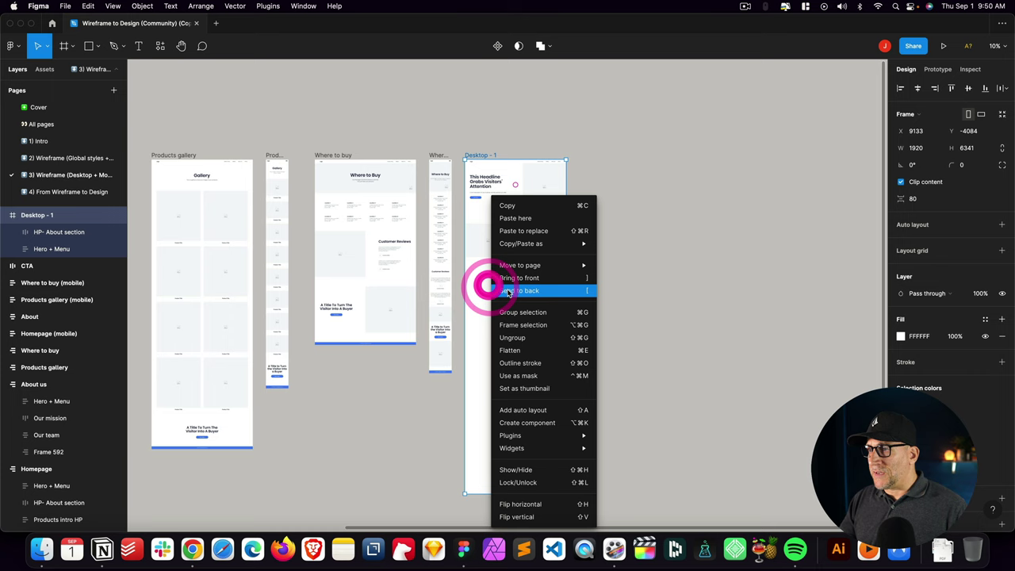
left_click(514, 219)
left_click_drag(517, 310, 491, 283)
left_click(487, 279)
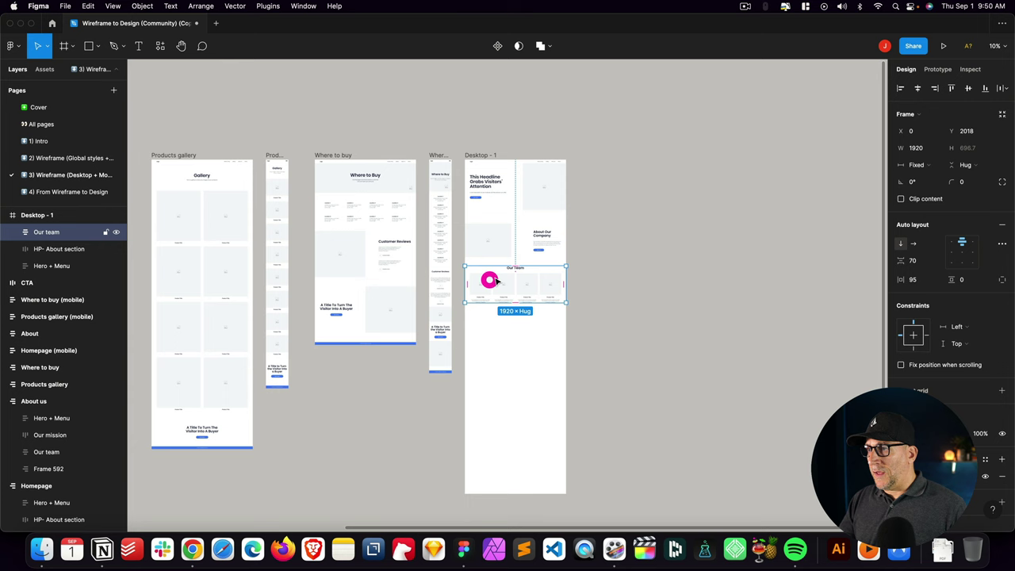
left_click(508, 270)
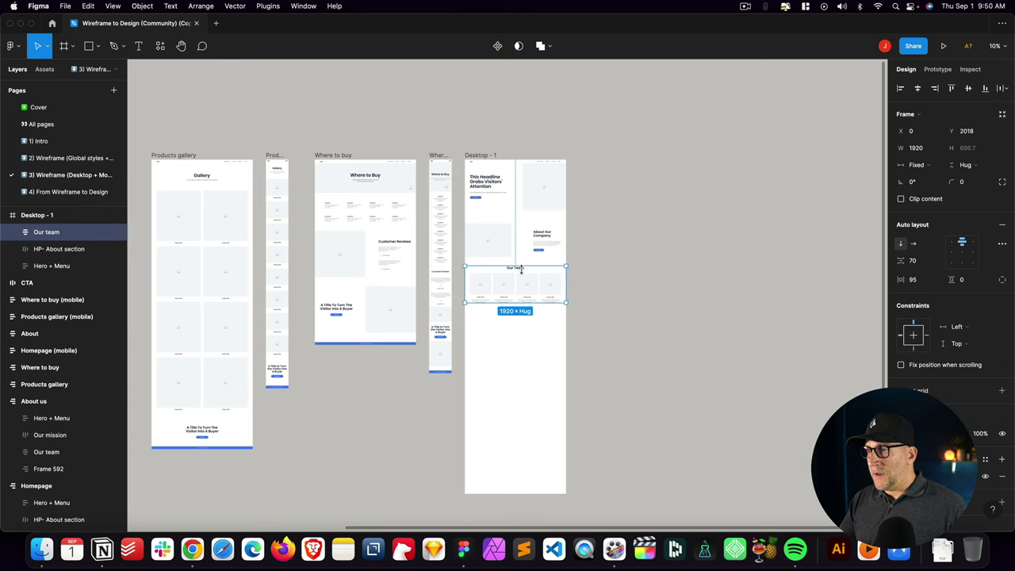
scroll(516, 269, "up", 3)
Rename the 'Our Team' headline to 'Our Features' and the first 'Product Title' to 'Feature Title'
scroll(523, 275, "up", 5)
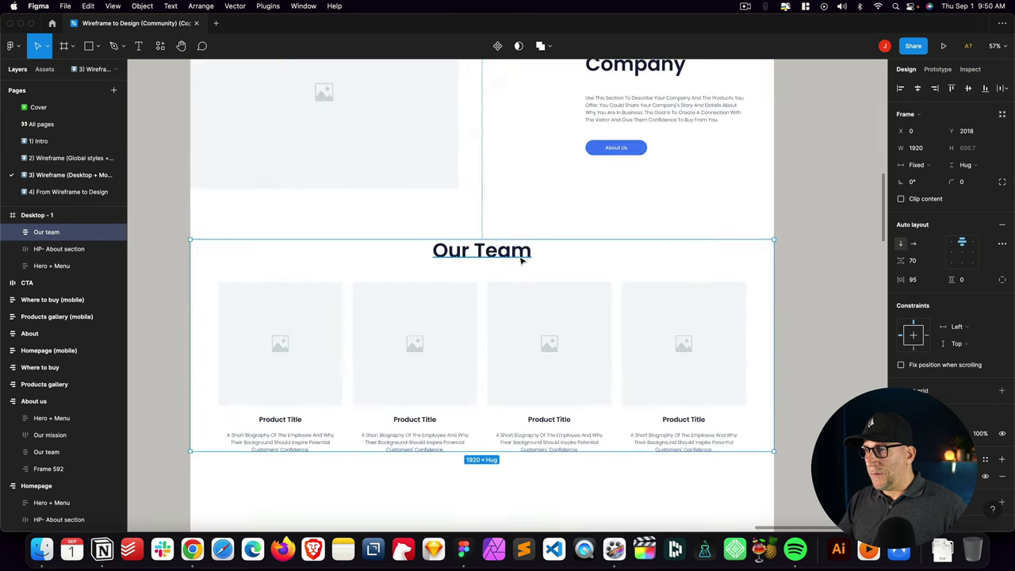
double_click(520, 256)
left_click(523, 252)
key("BackSpace")
key("BackSpace")
key("BackSpace")
key("BackSpace")
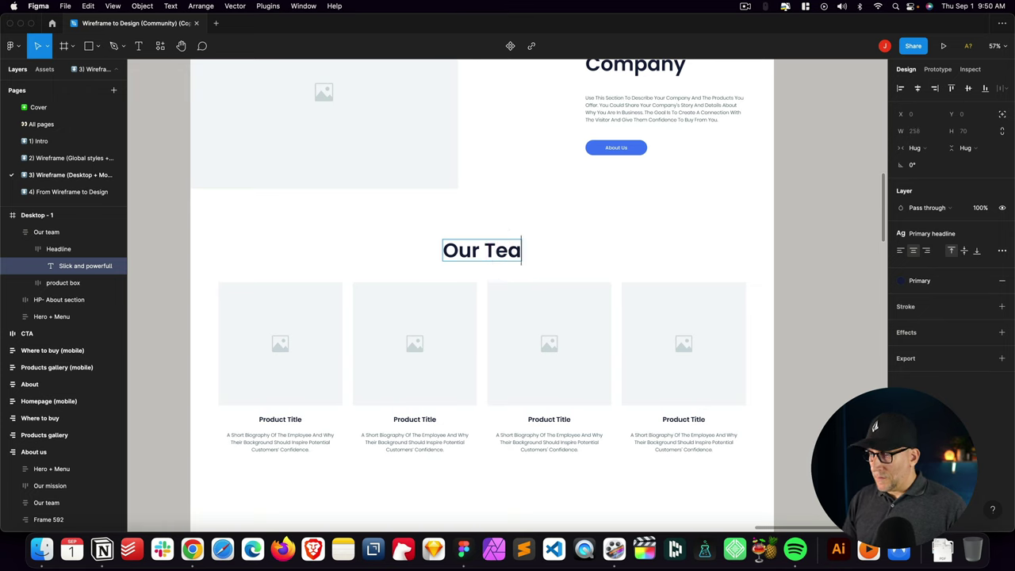
type("Features")
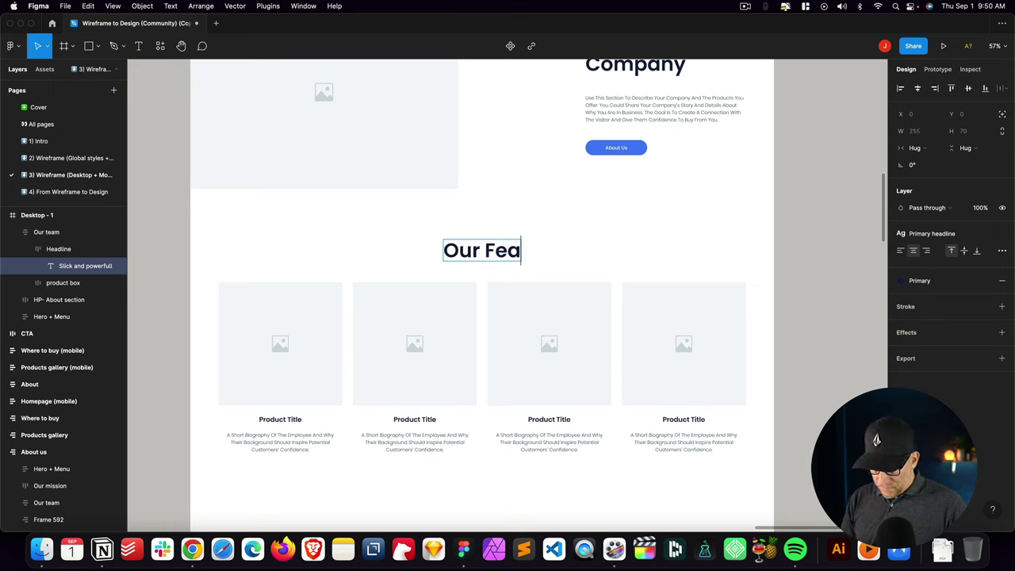
double_click(279, 419)
left_click(281, 418)
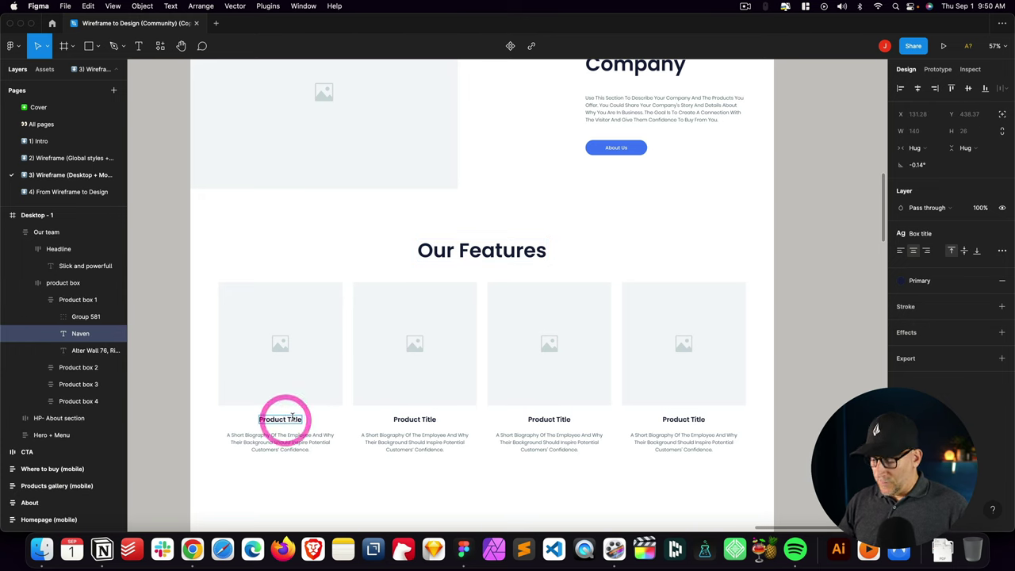
key("BackSpace")
key("BackSpace")
key("BackSpace")
key("BackSpace")
key("BackSpace")
key("BackSpace")
key("BackSpace")
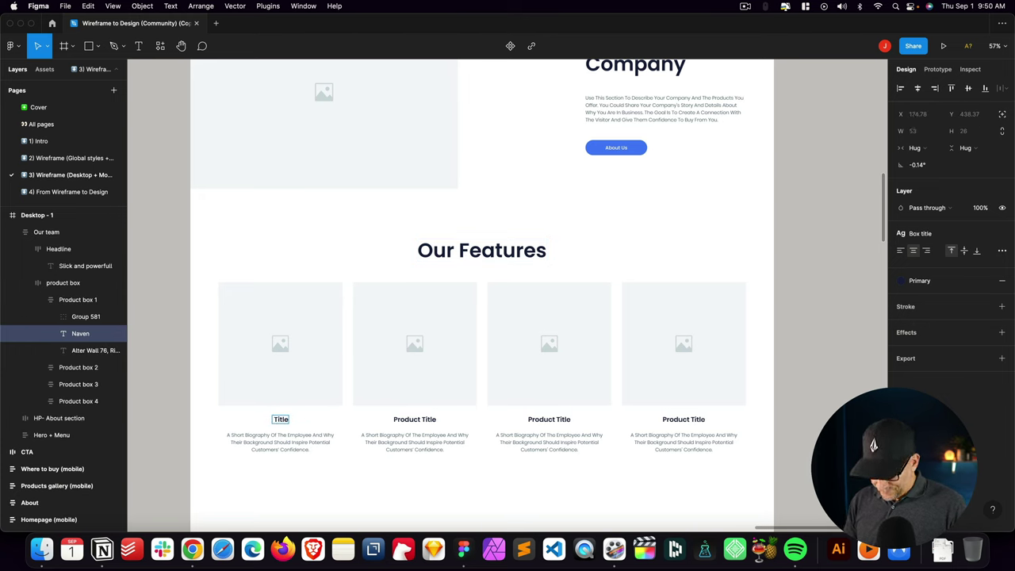
type("Feature")
scroll(716, 396, "down", 5)
left_click(373, 459)
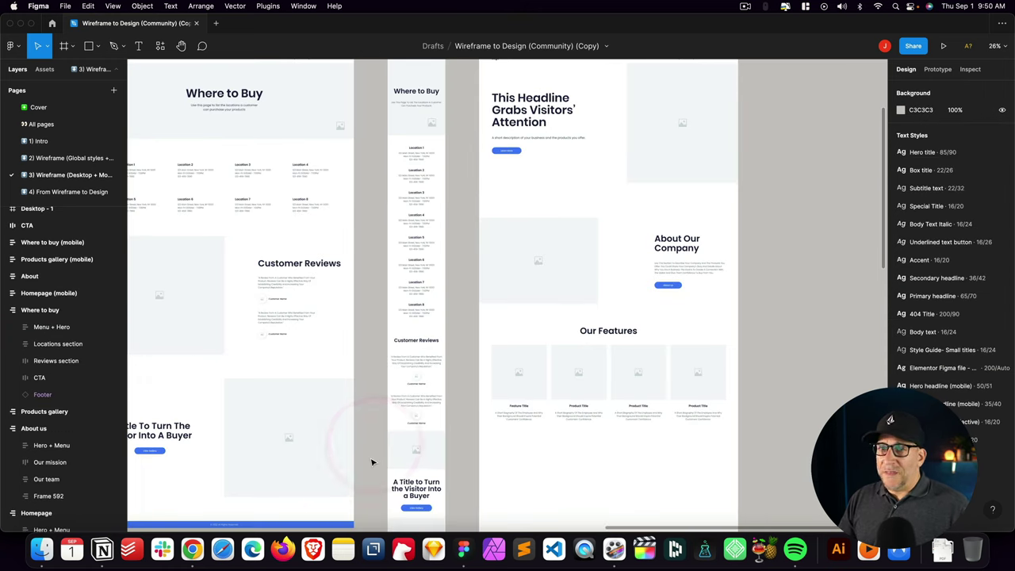
Move the Where to buy CTA section to the bottom of Desktop - 1 and align it
left_click_drag(270, 441, 648, 495)
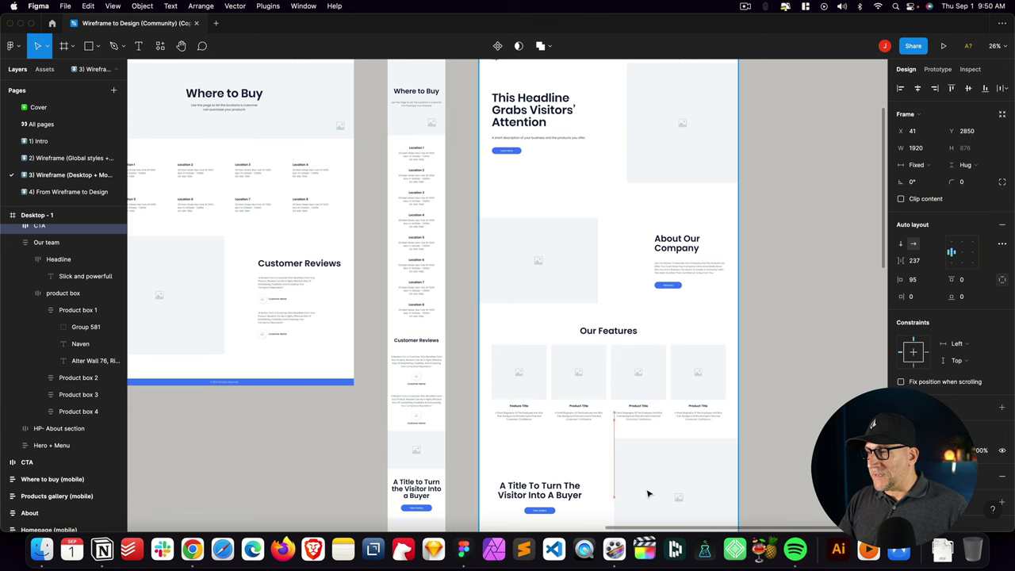
left_click(641, 487)
left_click_drag(560, 469, 556, 470)
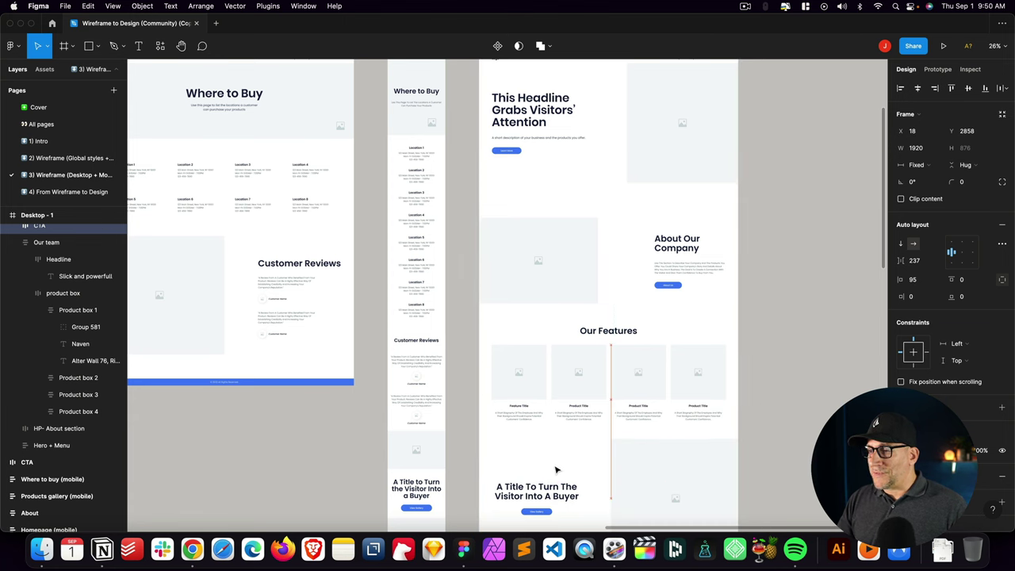
left_click(460, 462)
scroll(456, 464, "down", 3)
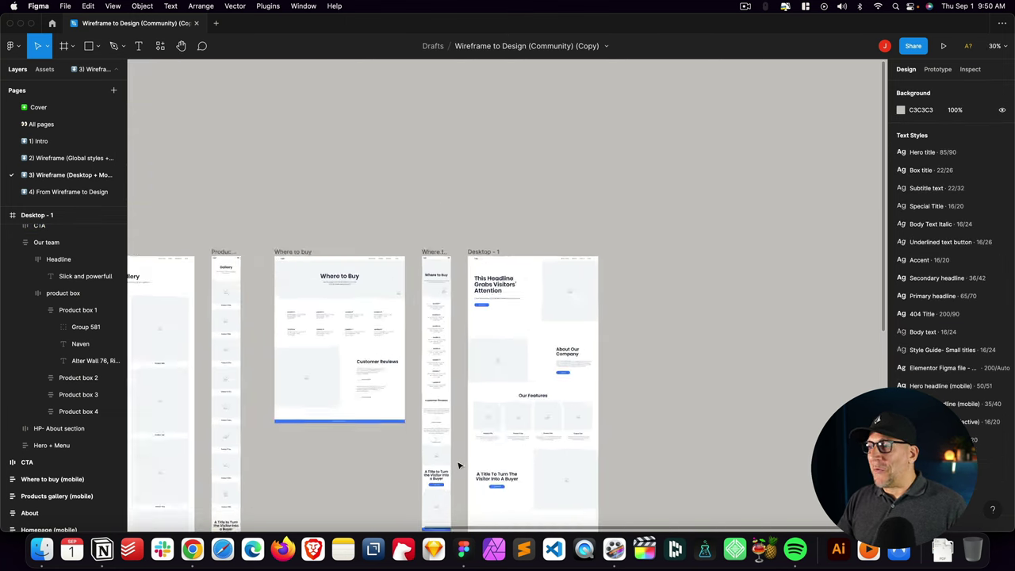
Pan across the canvas to review the assembled Desktop - 1 frame
scroll(671, 388, "left", 5)
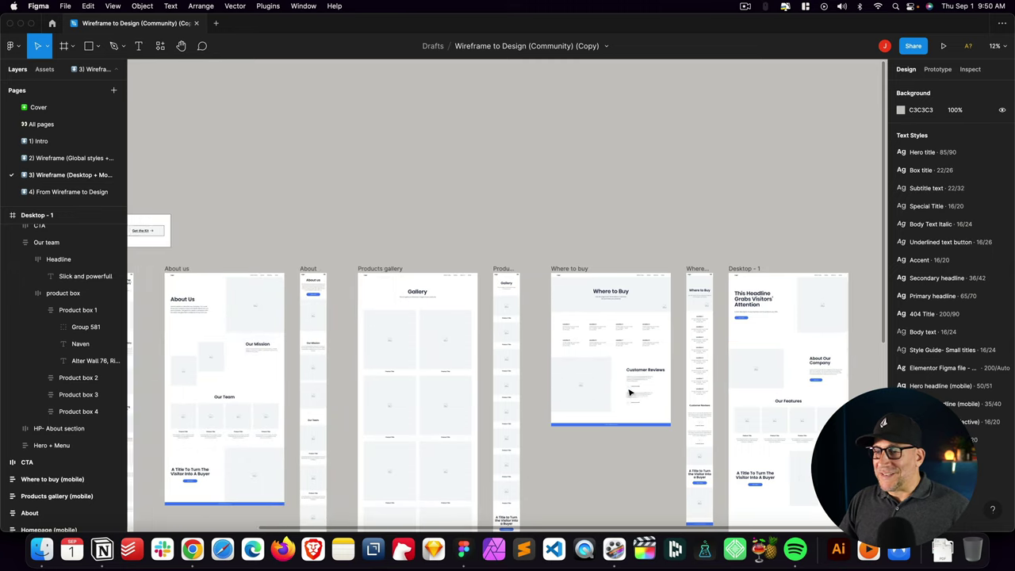
scroll(630, 392, "left", 4)
scroll(631, 392, "down", 2)
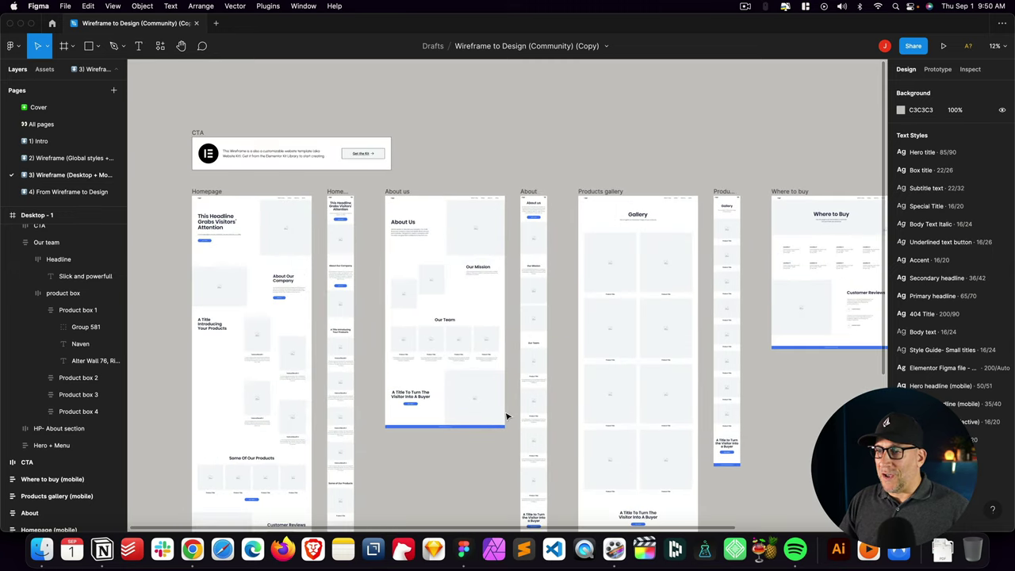
scroll(508, 417, "left", 2)
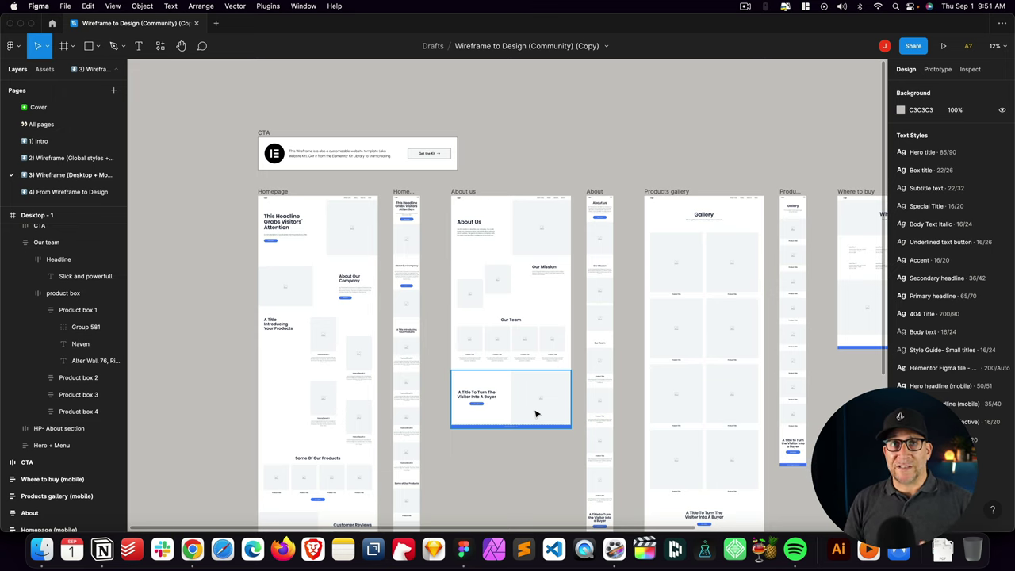
scroll(536, 413, "down", 5)
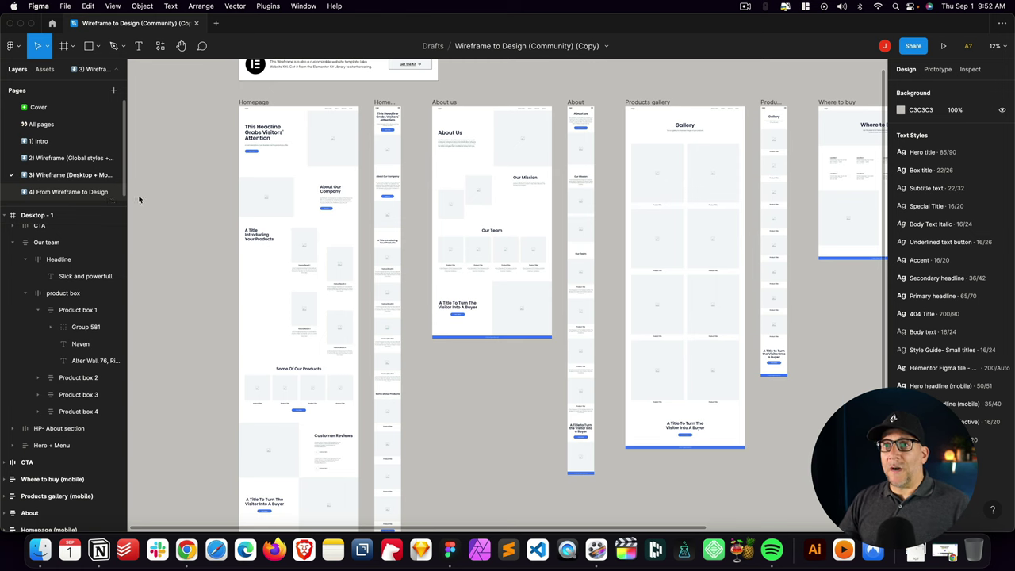
View the From Wireframe to Design page, then move on to the Tips page
left_click(73, 190)
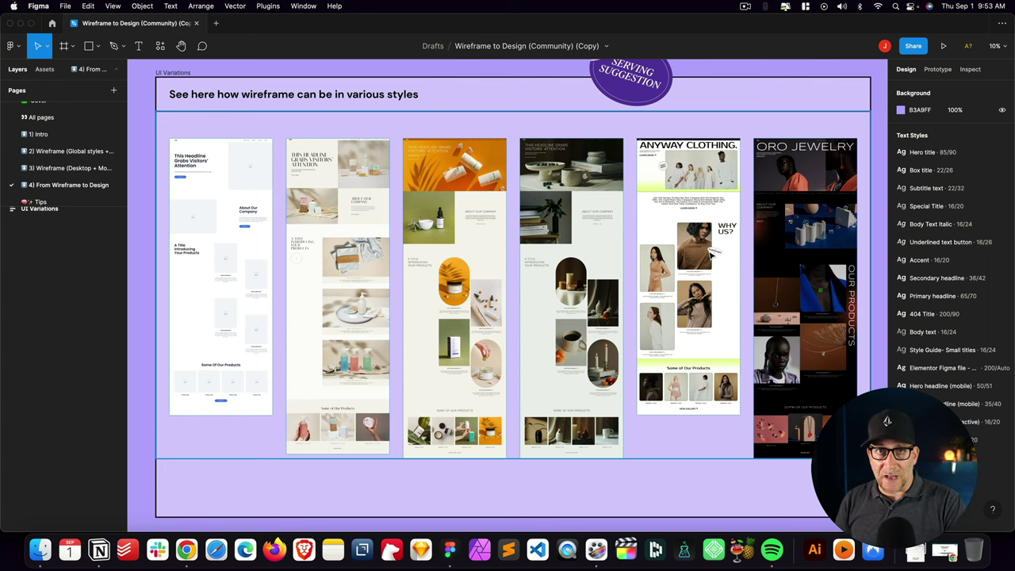
key("Page_Down")
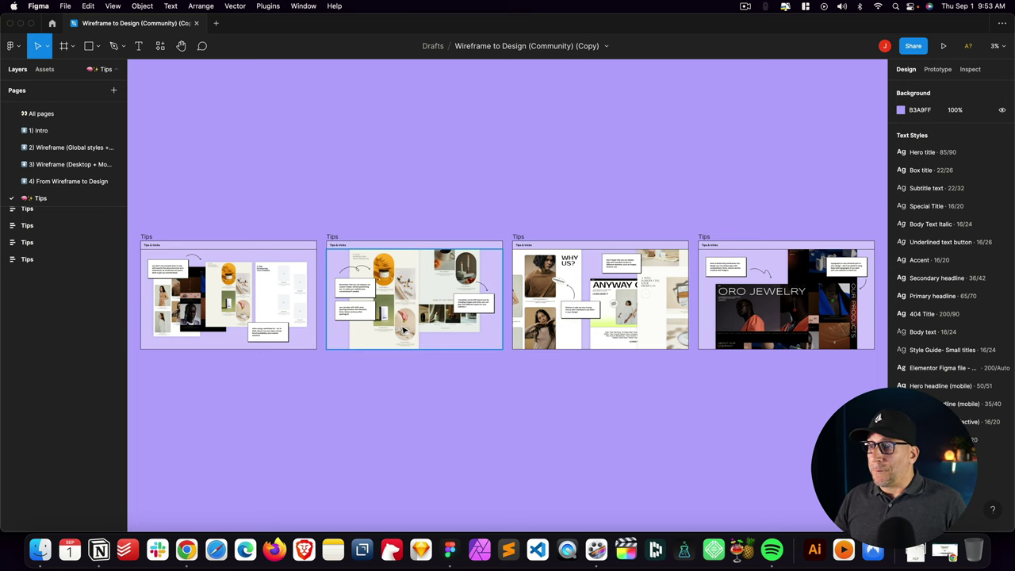
Pull the curved Vector 52 arrow out of the Tips frame and give it a 1x SVG export setting
scroll(403, 329, "up", 3)
scroll(403, 330, "up", 3)
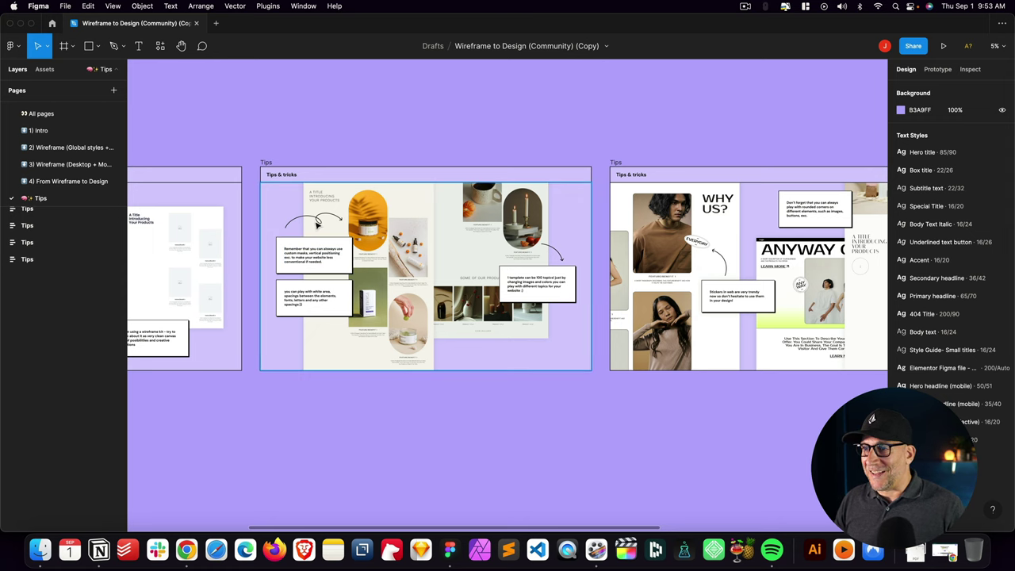
left_click_drag(318, 222, 305, 135)
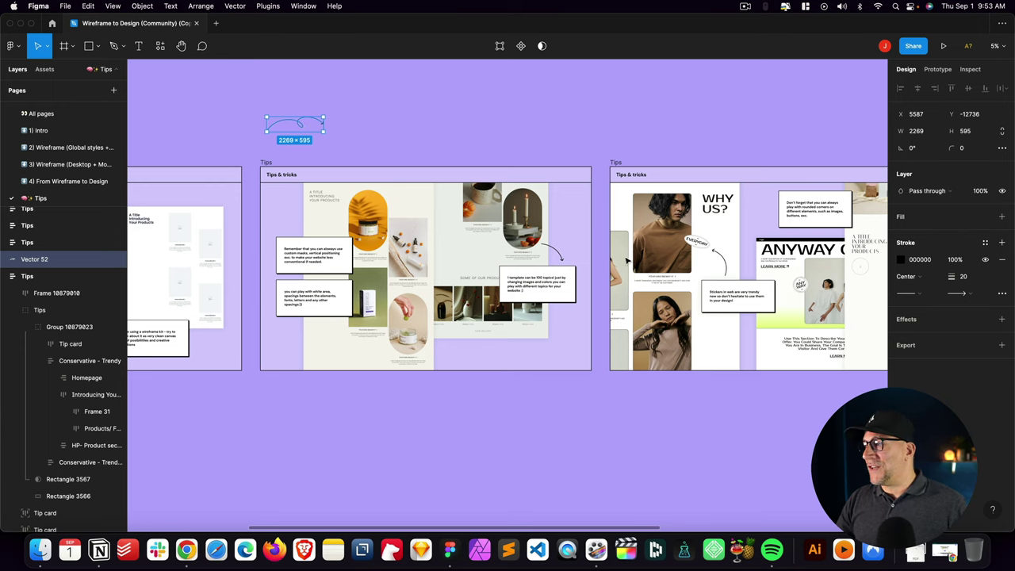
left_click(1001, 345)
left_click(982, 361)
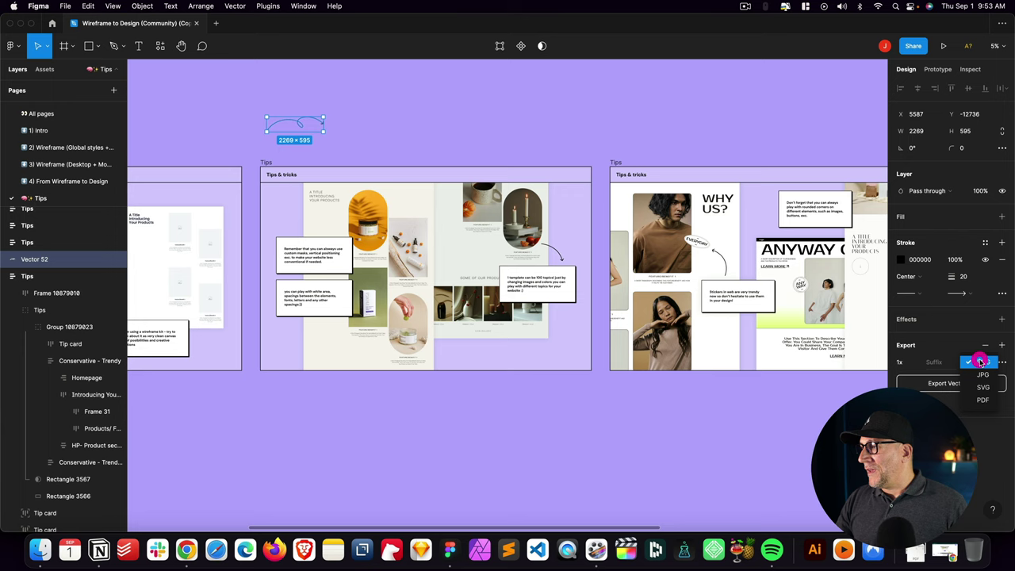
left_click(983, 387)
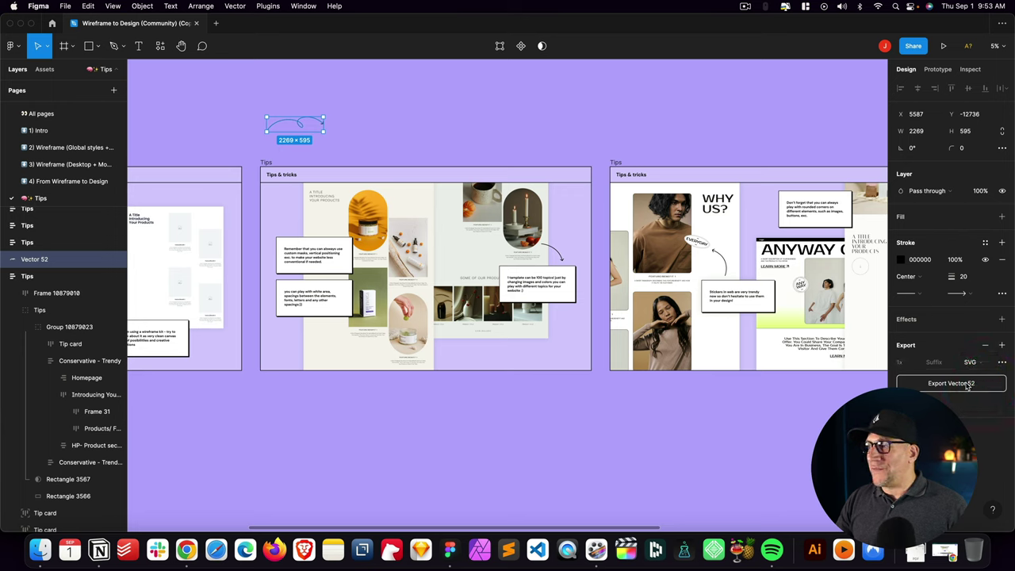